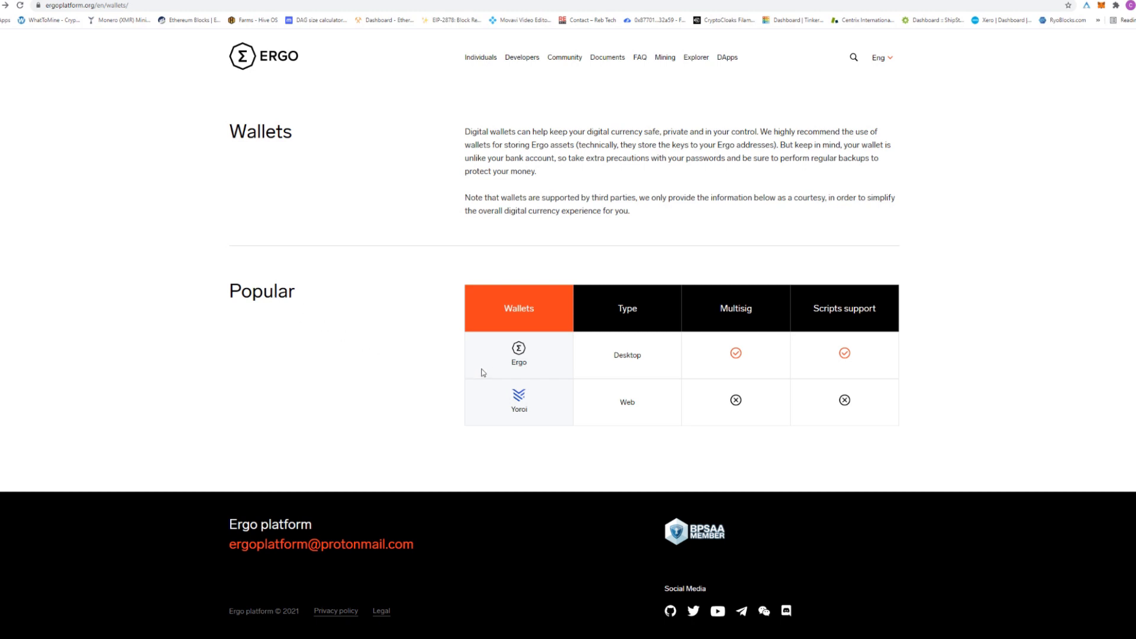
Examine the setup guide for the Ergo desktop wallet's full node, from prerequisites to computing the secret's hash
left_click(519, 367)
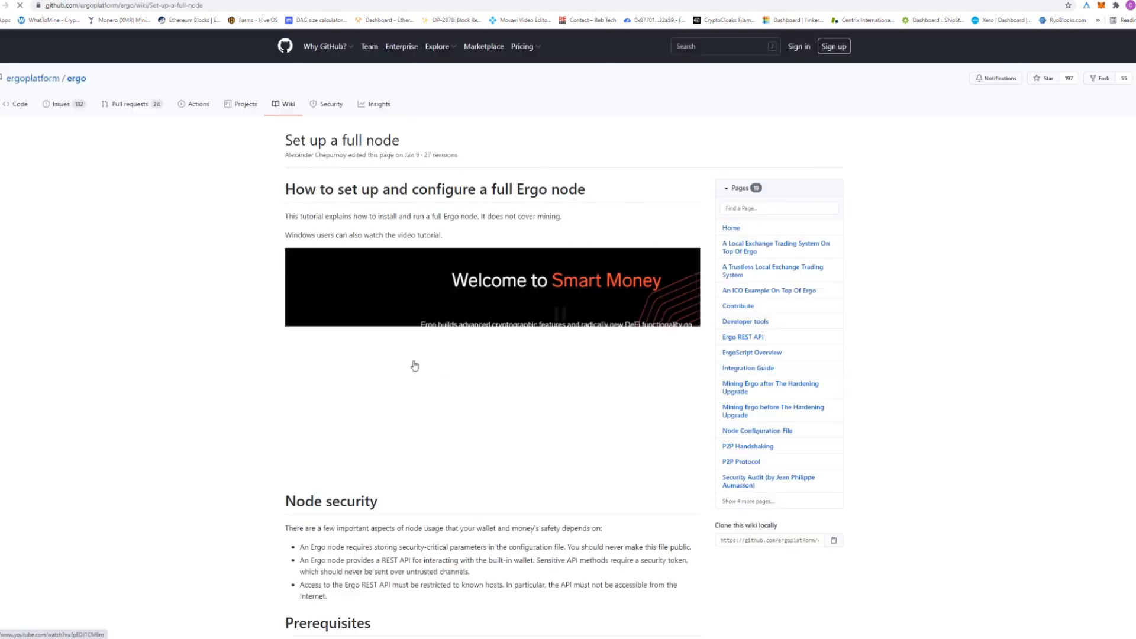
scroll(253, 361, "down", 3)
scroll(253, 362, "down", 5)
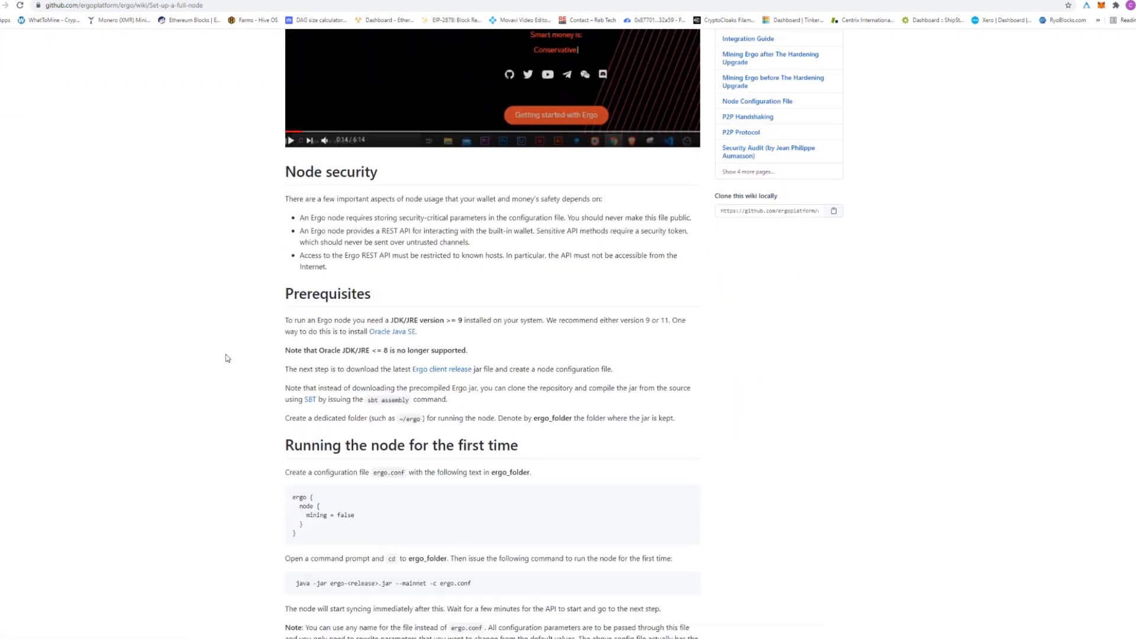
scroll(228, 358, "down", 13)
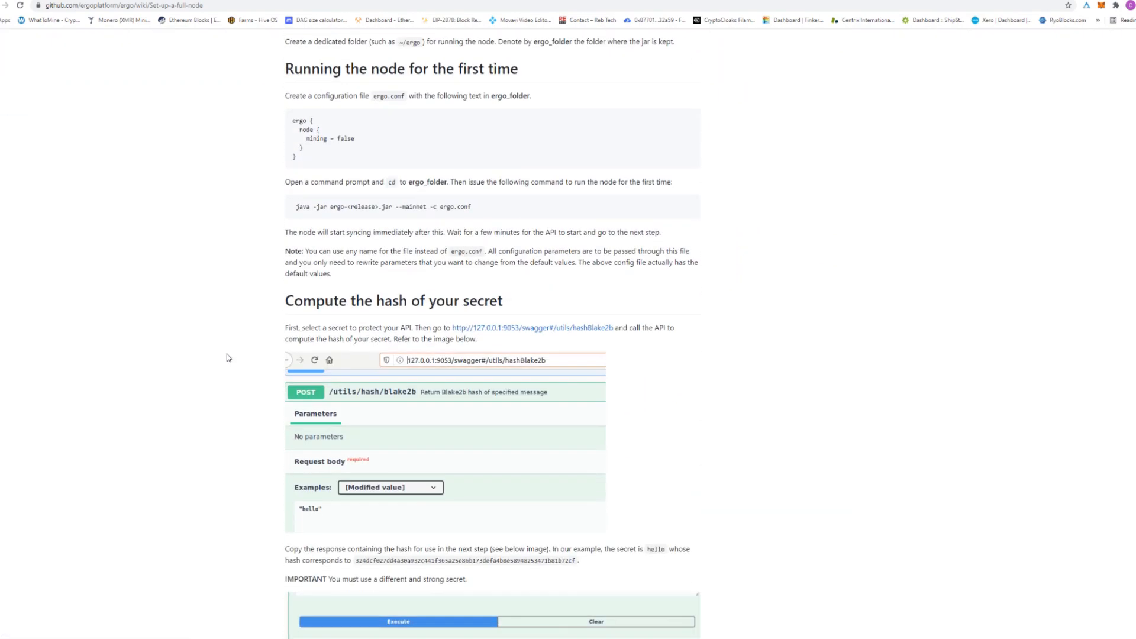
scroll(226, 354, "down", 5)
scroll(226, 352, "up", 2)
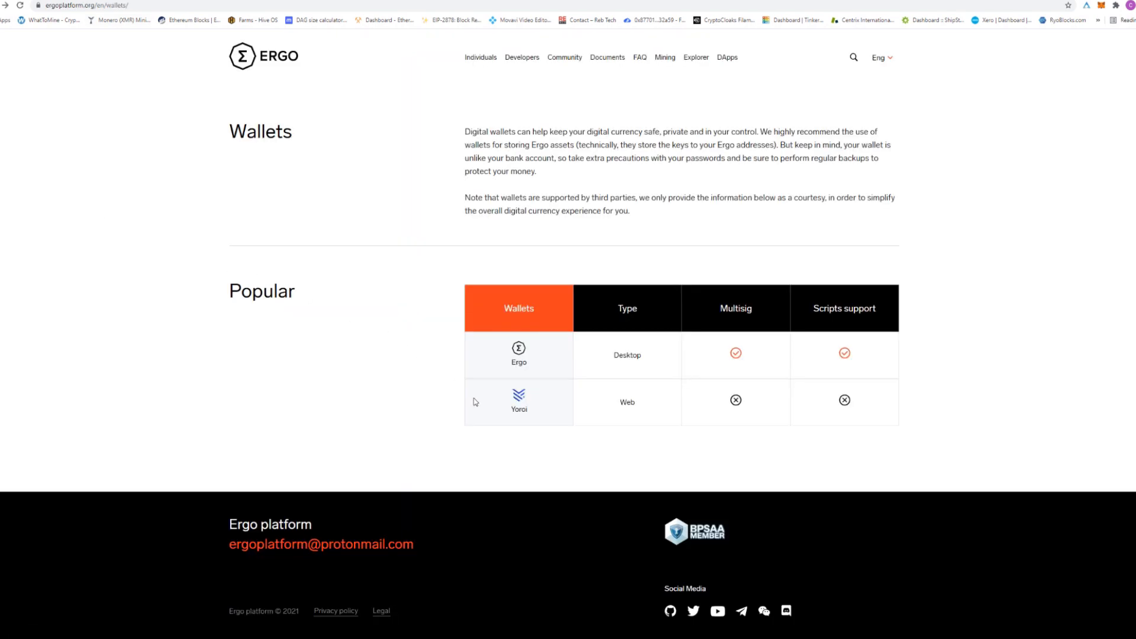
Install the Yoroi web wallet extension for Chrome from the Ergo site's wallet list and dismiss the installation notice
left_click(519, 410)
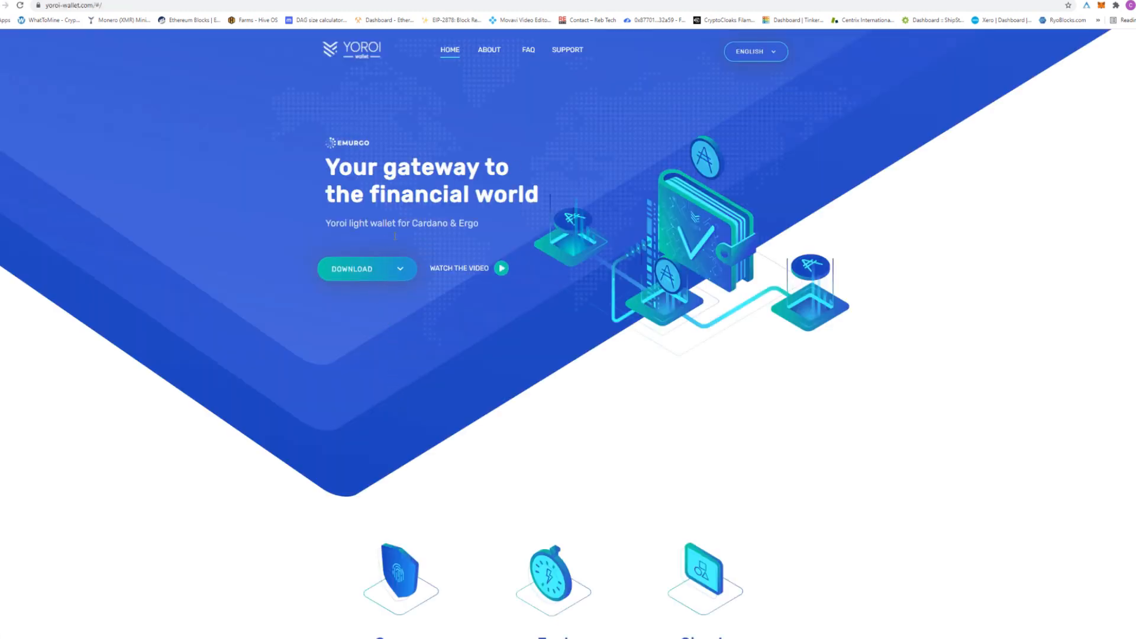
left_click(376, 275)
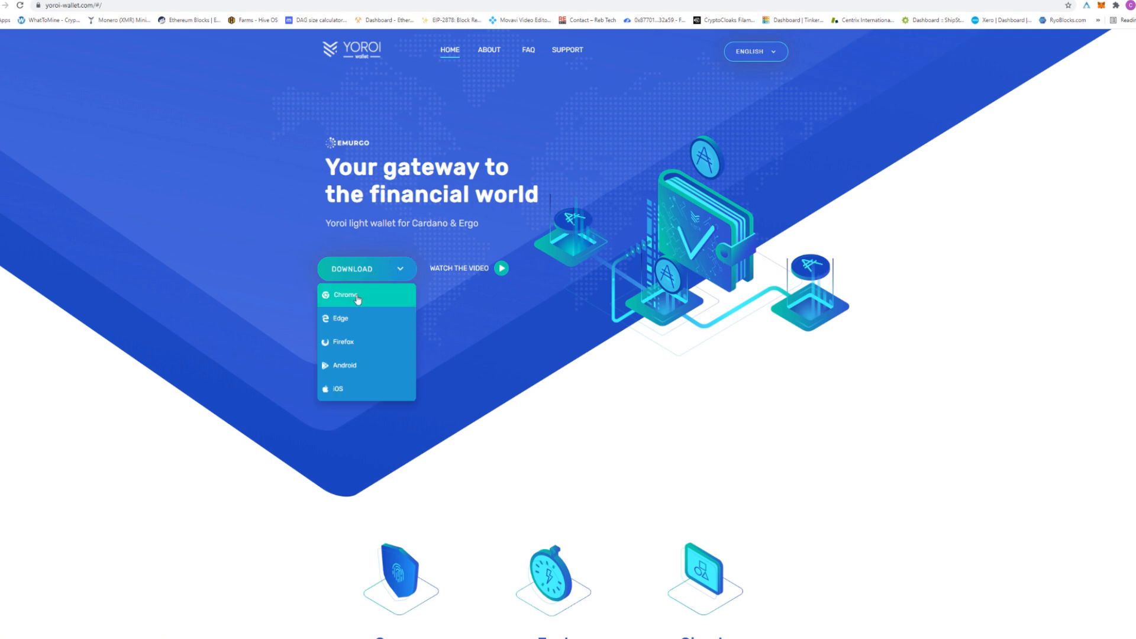
left_click(358, 300)
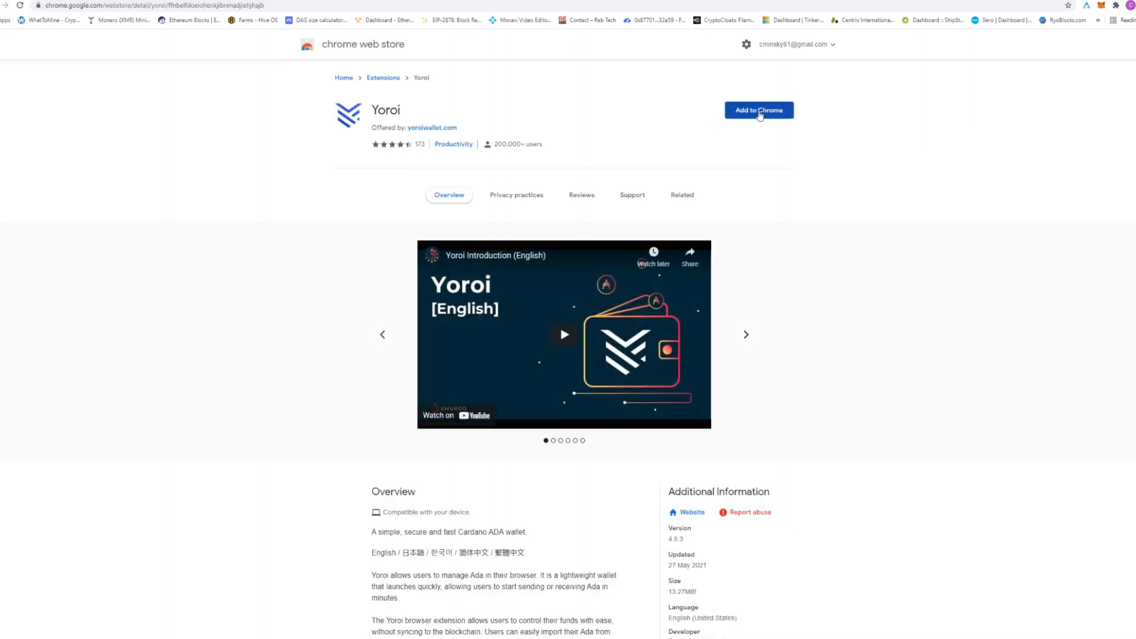
left_click(761, 115)
left_click(580, 88)
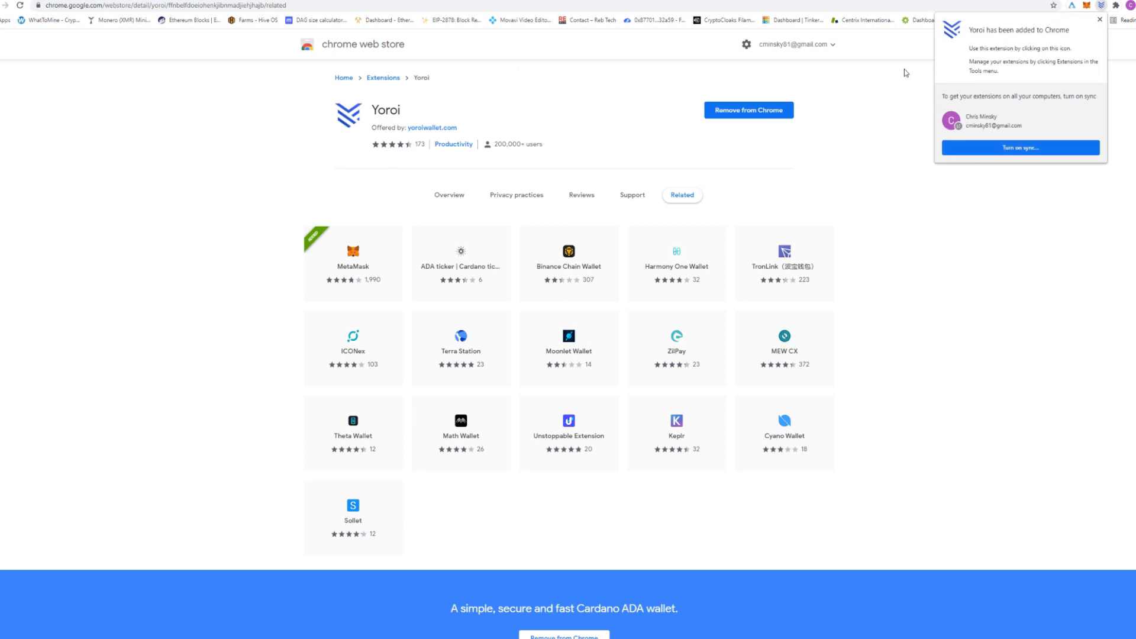
left_click(1099, 19)
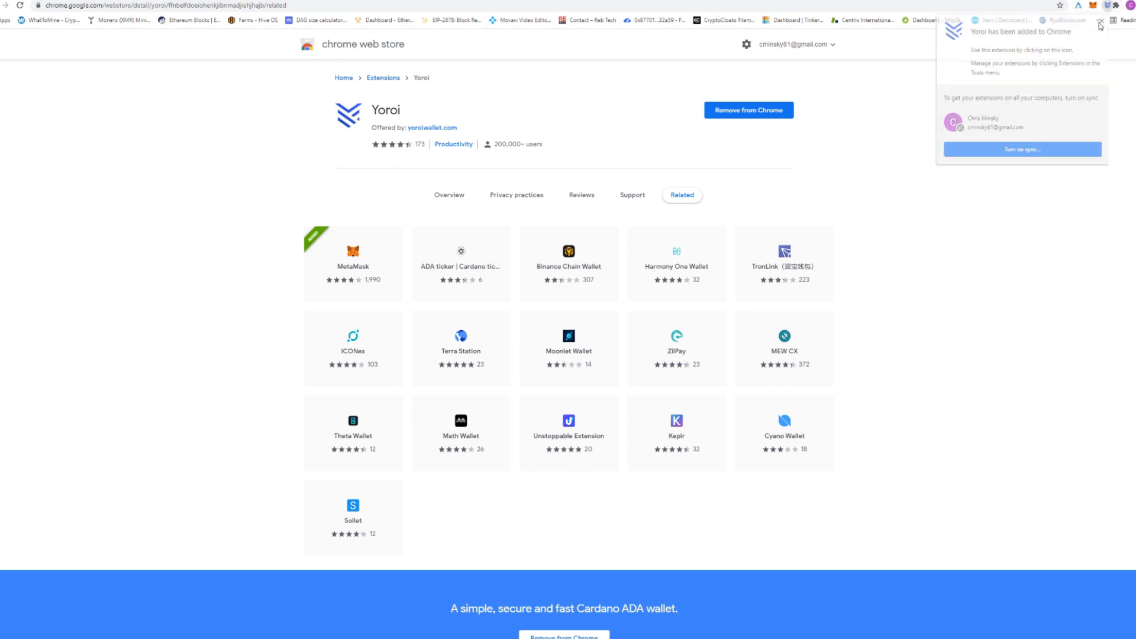
Open the Yoroi wallet from the browser's installed extensions
left_click(1098, 20)
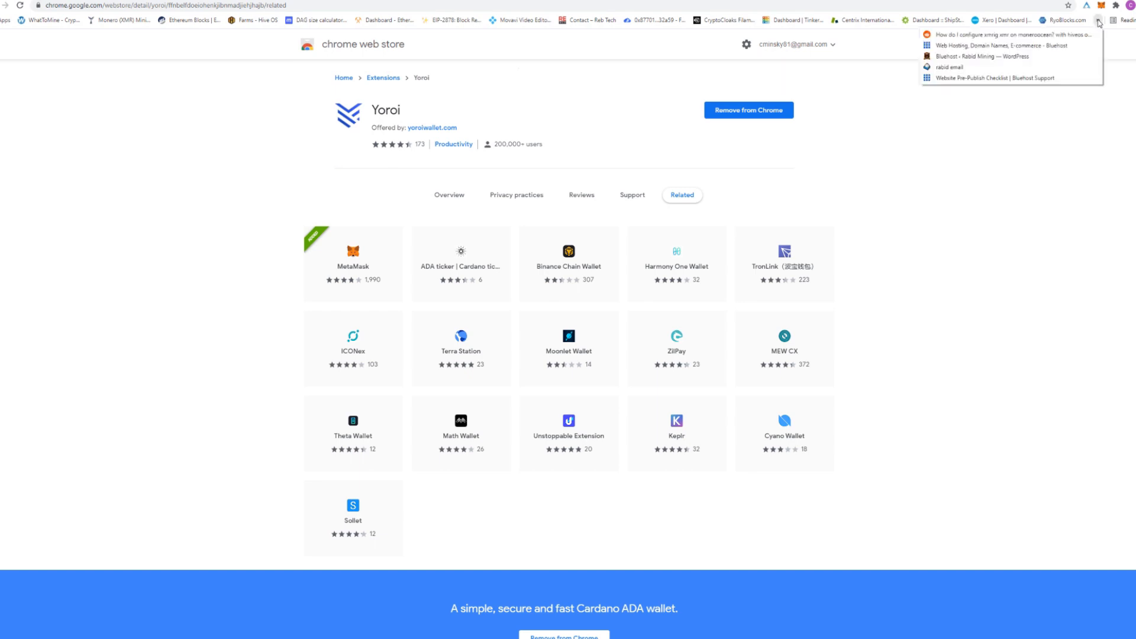
left_click(1099, 21)
left_click(1116, 5)
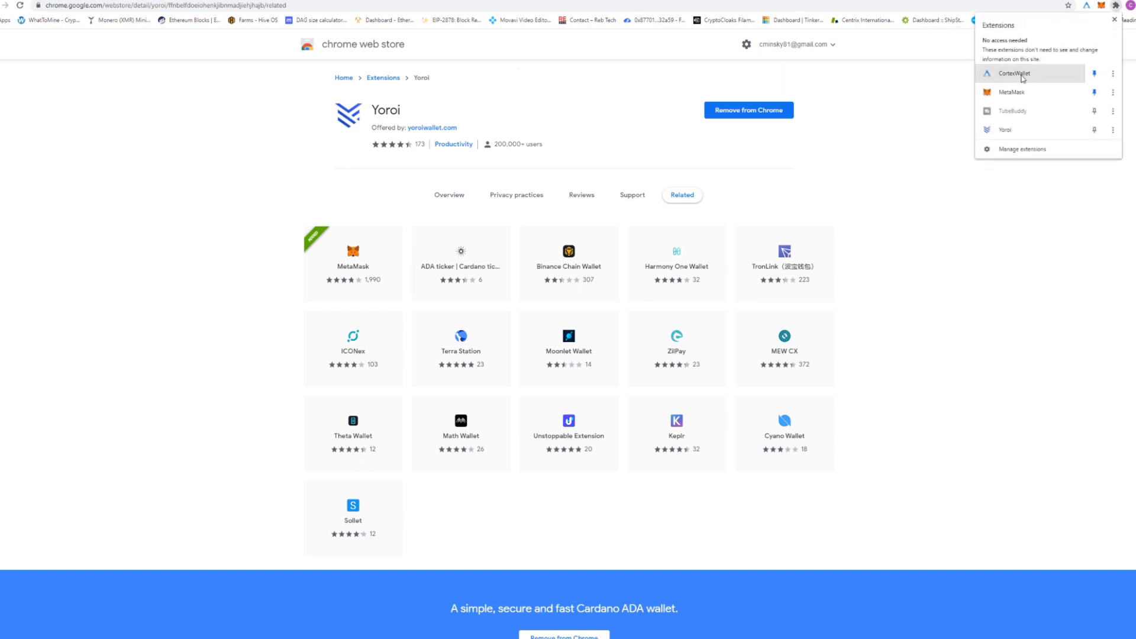
left_click(1010, 129)
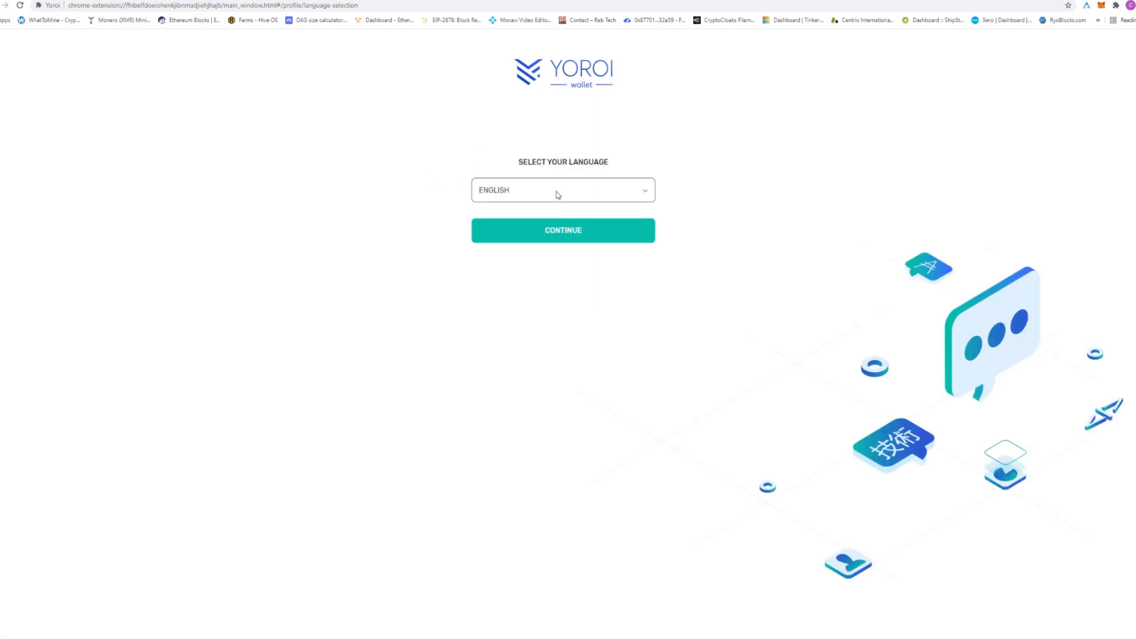
Continue with English as the wallet language and agree to the terms of use
left_click(542, 238)
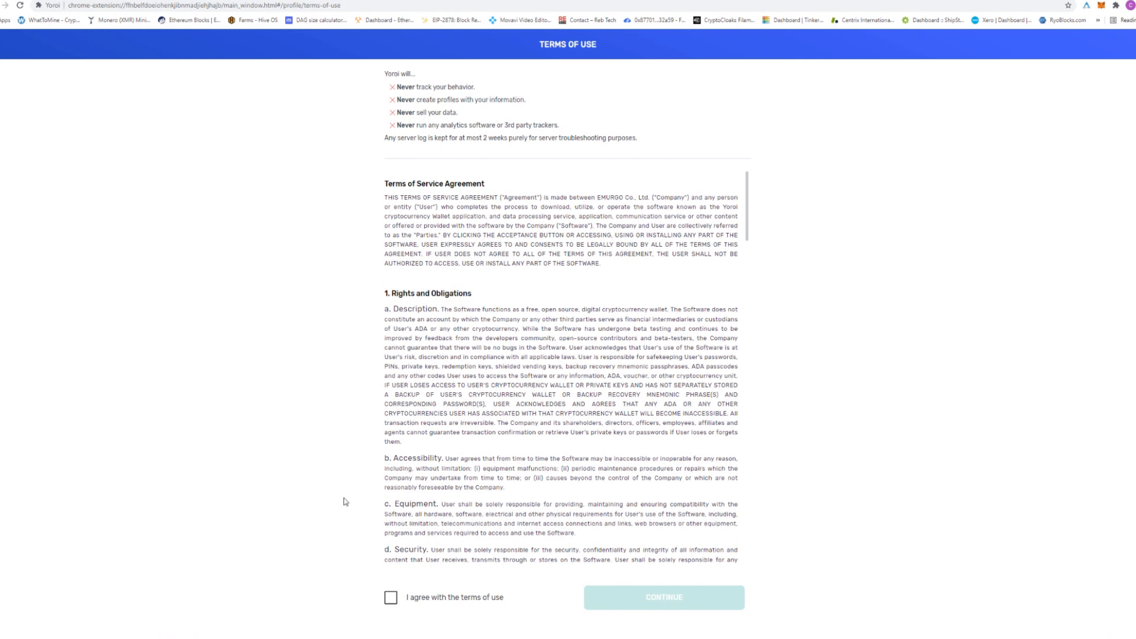
left_click(390, 599)
left_click(651, 601)
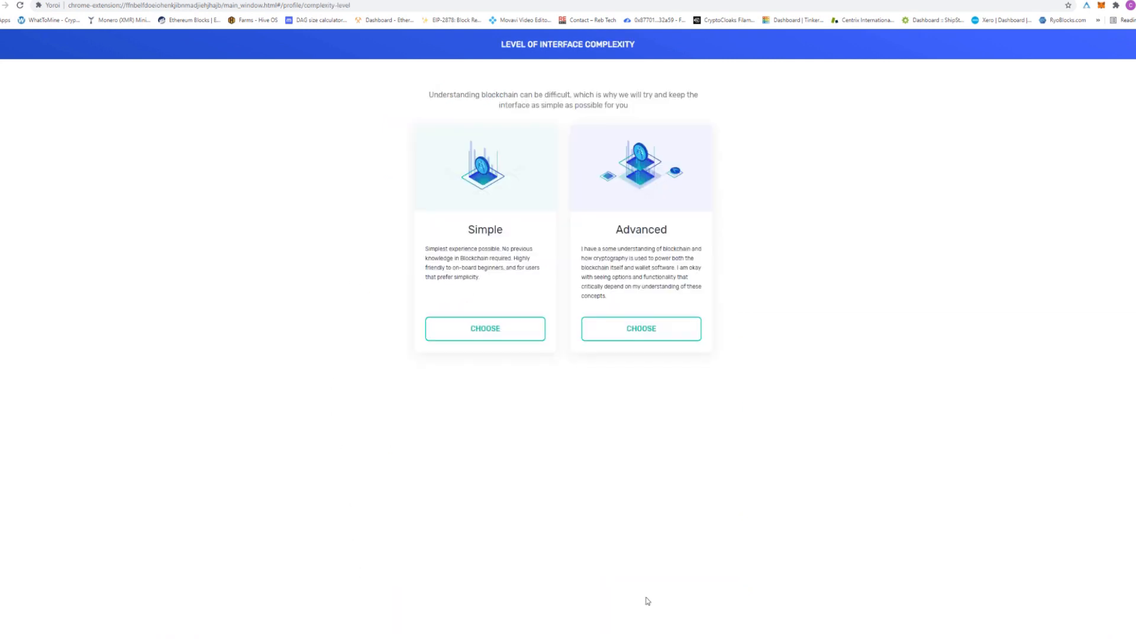
Choose the Simple interface level and skip enabling Cardano payment URLs
left_click(490, 331)
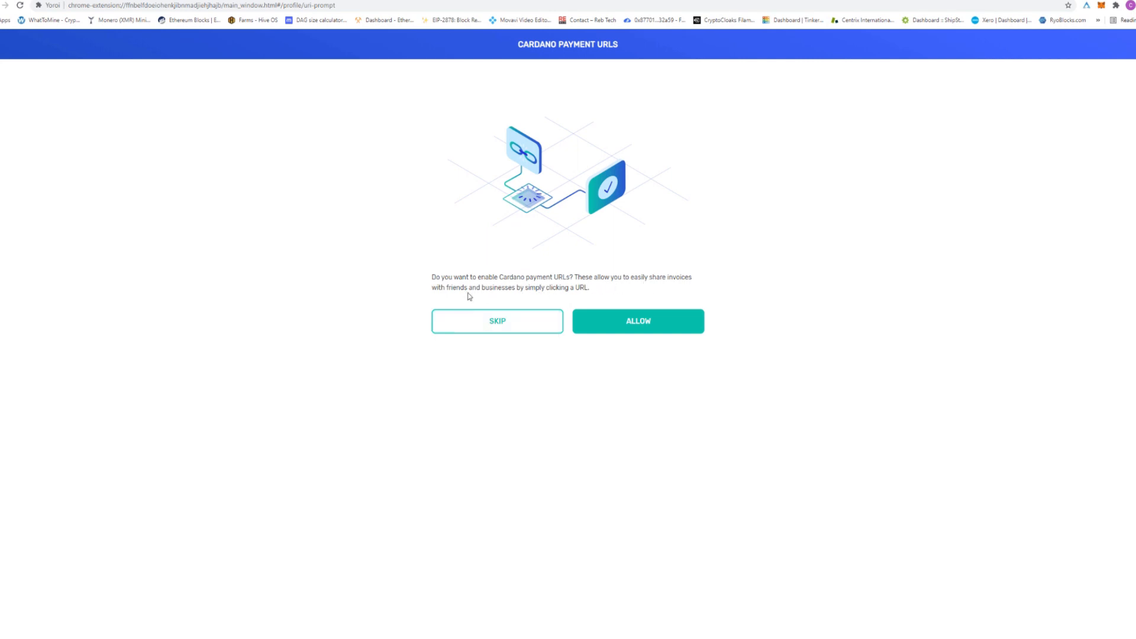
left_click(505, 323)
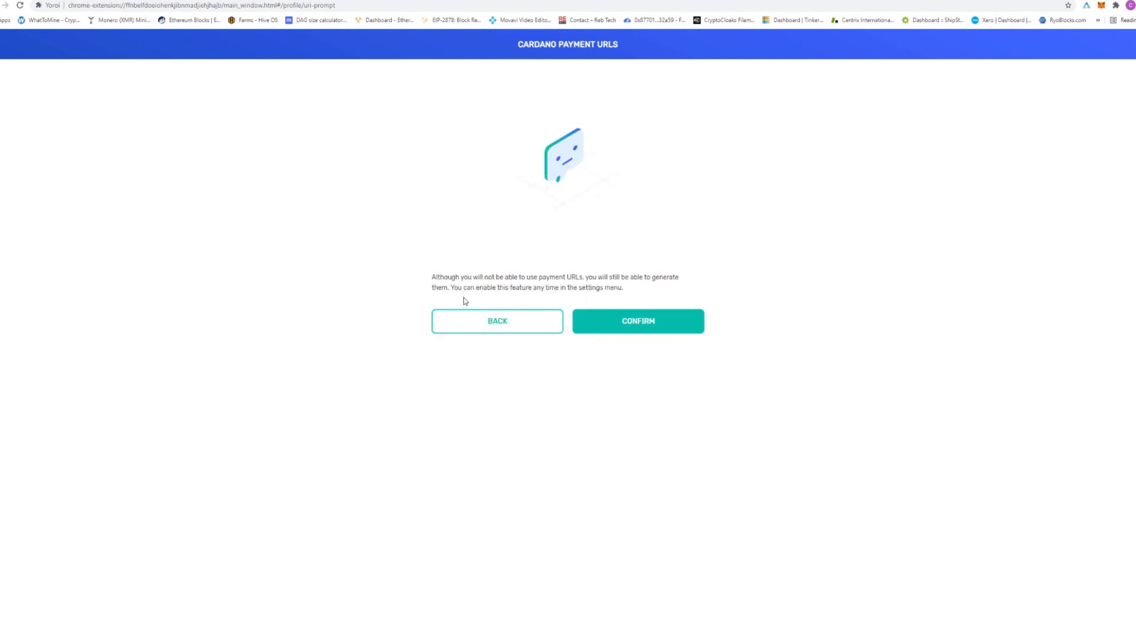
left_click(634, 327)
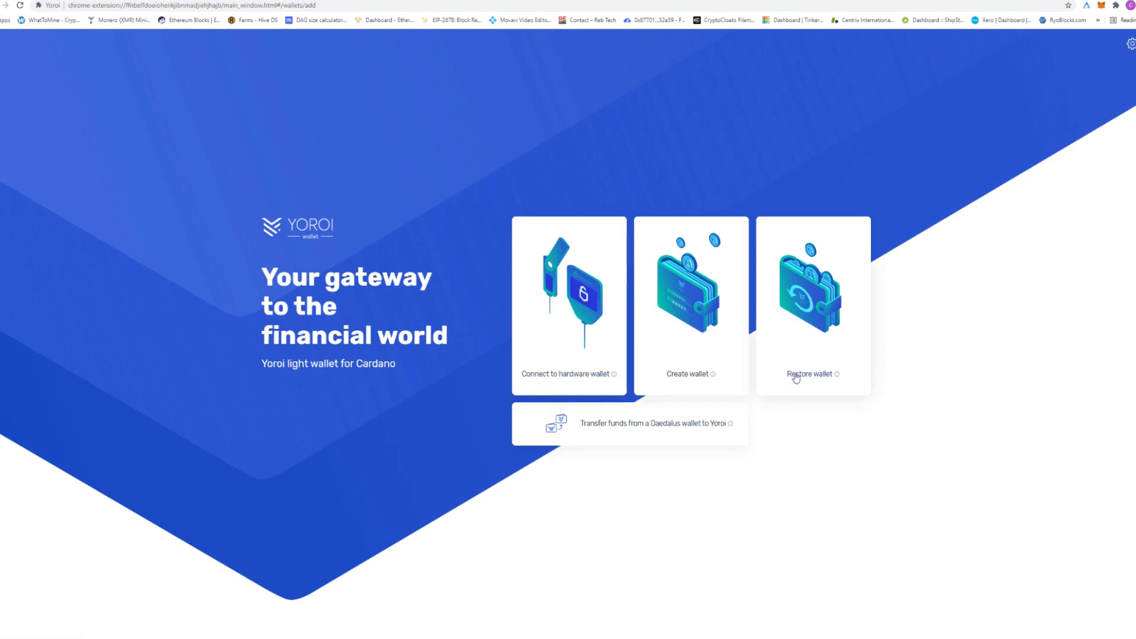
Start creating a new wallet on the Ergo platform
left_click(682, 379)
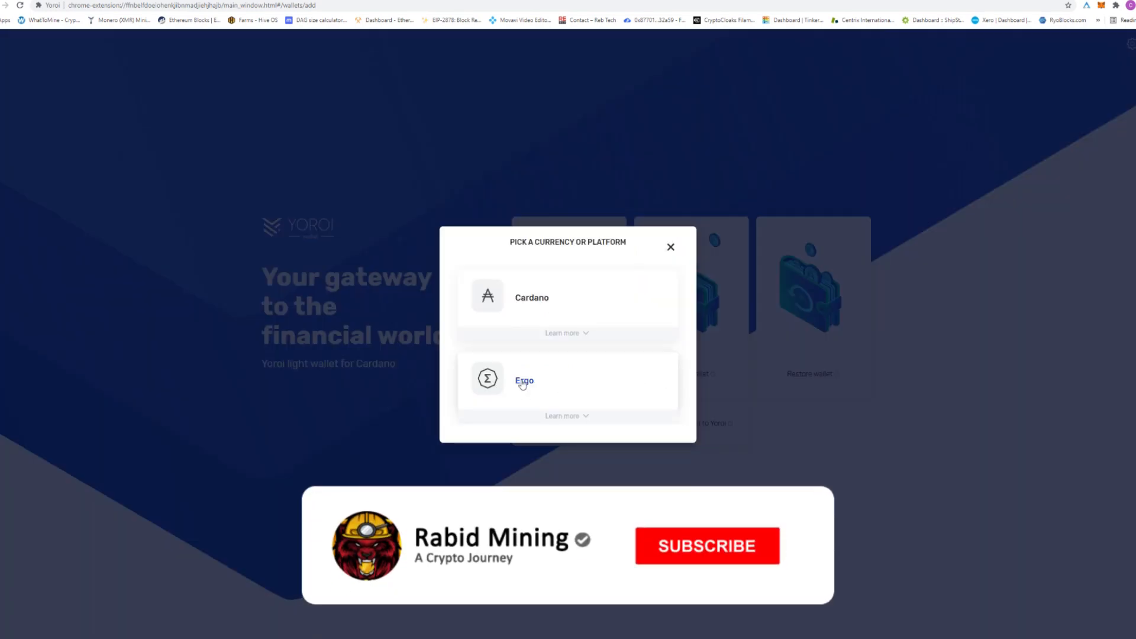
left_click(547, 385)
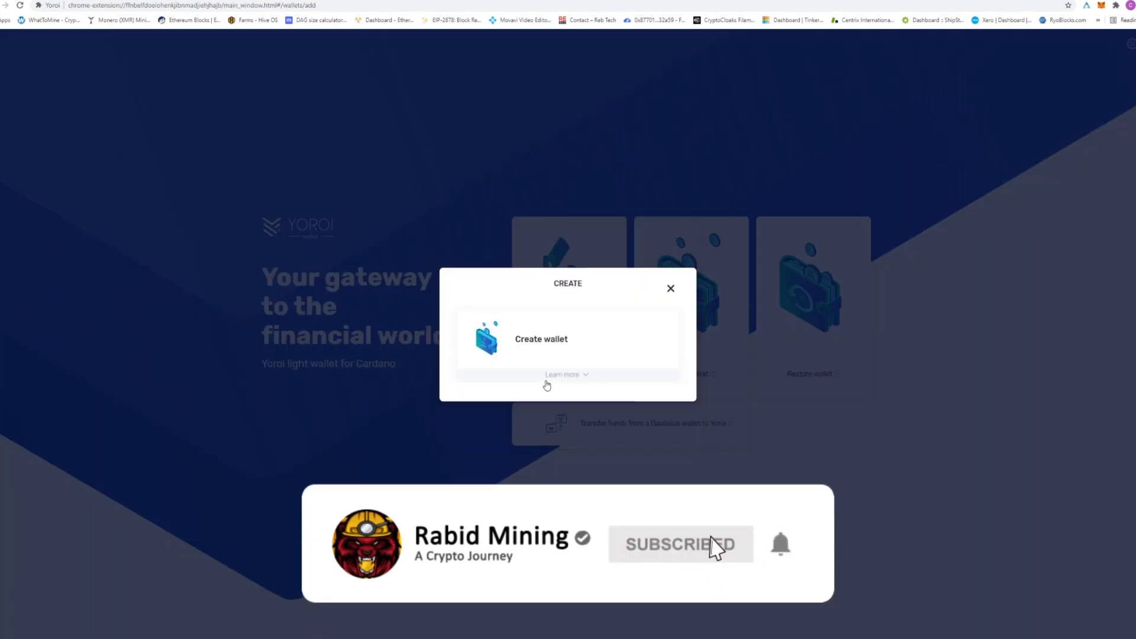
left_click(545, 343)
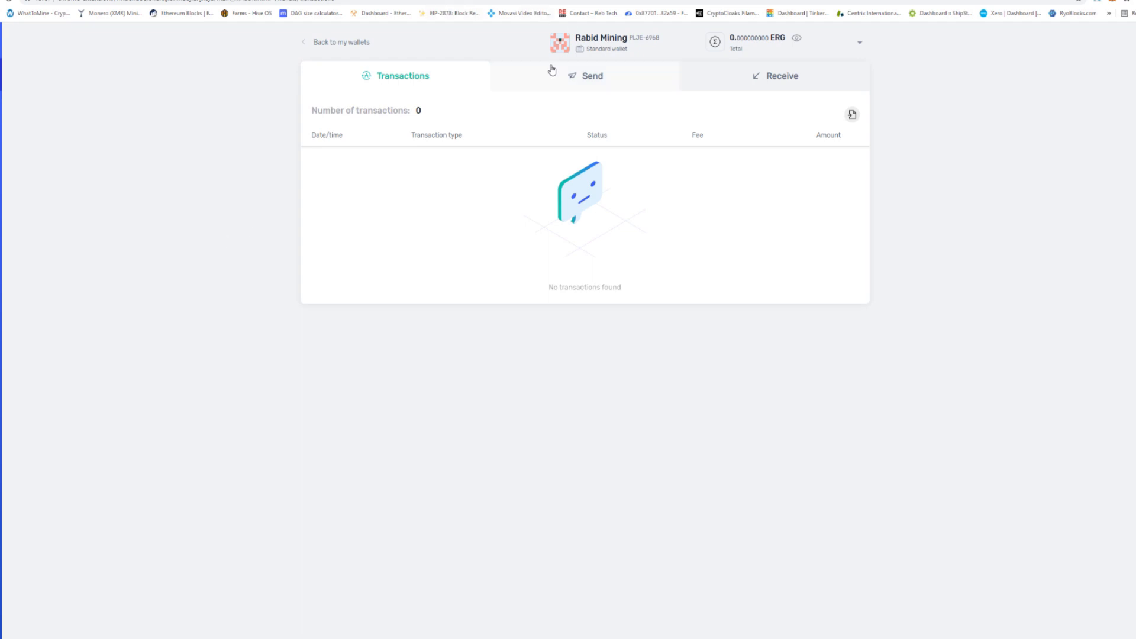
Copy the new Ergo wallet's receiving address
left_click(764, 80)
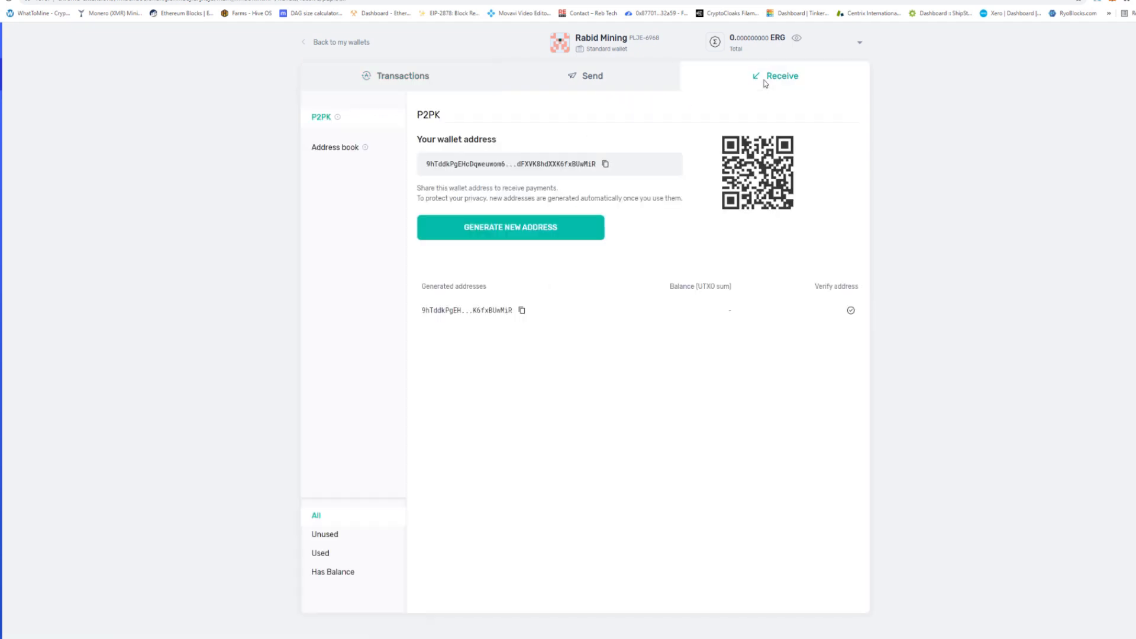
left_click(606, 166)
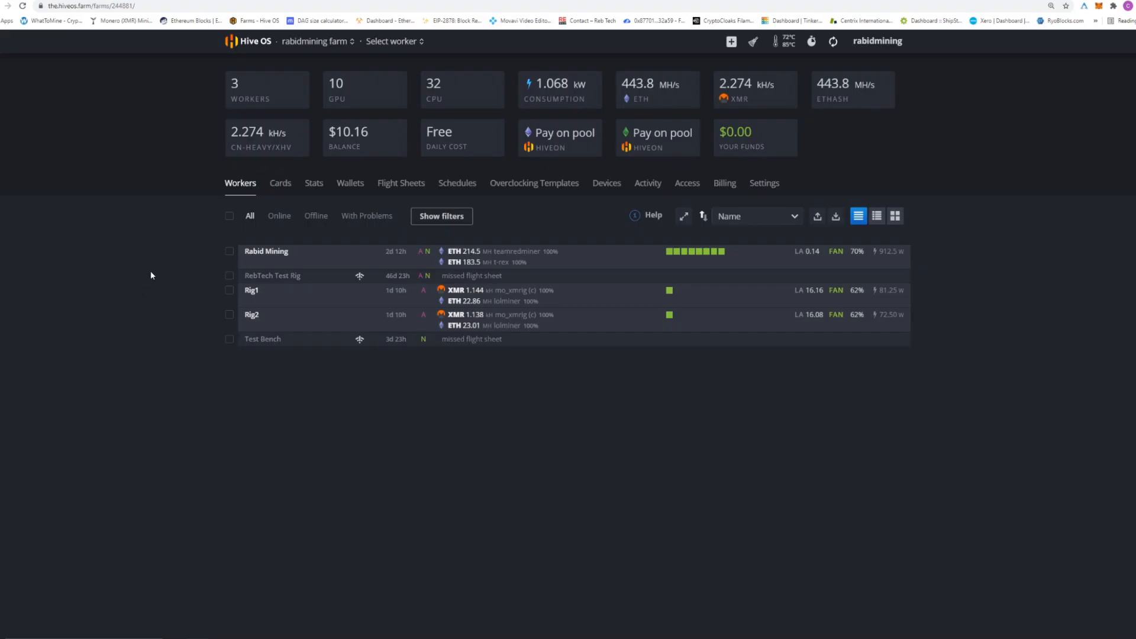
In Hive OS, add an ERG wallet named "ergo web wallet" using the copied Yoroi address
left_click(350, 185)
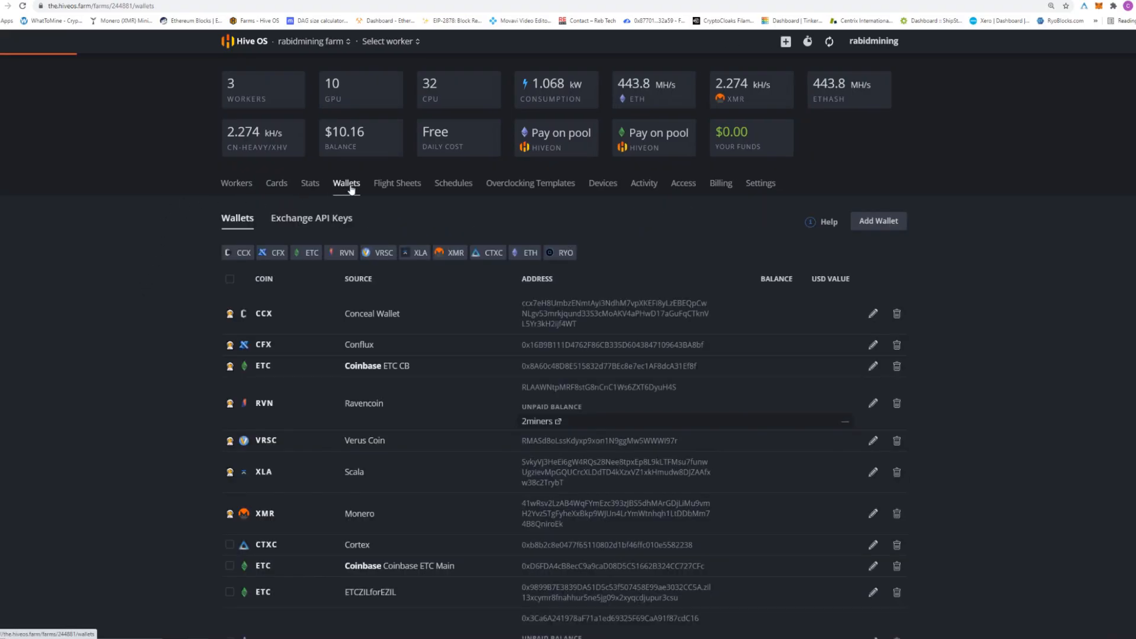
left_click(878, 221)
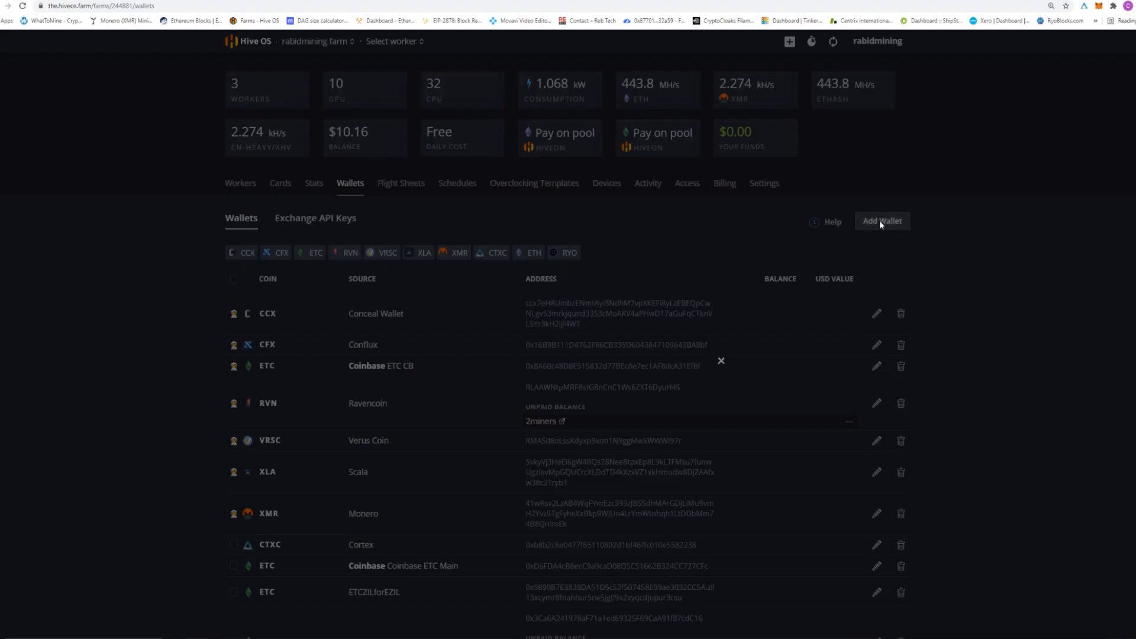
left_click(461, 225)
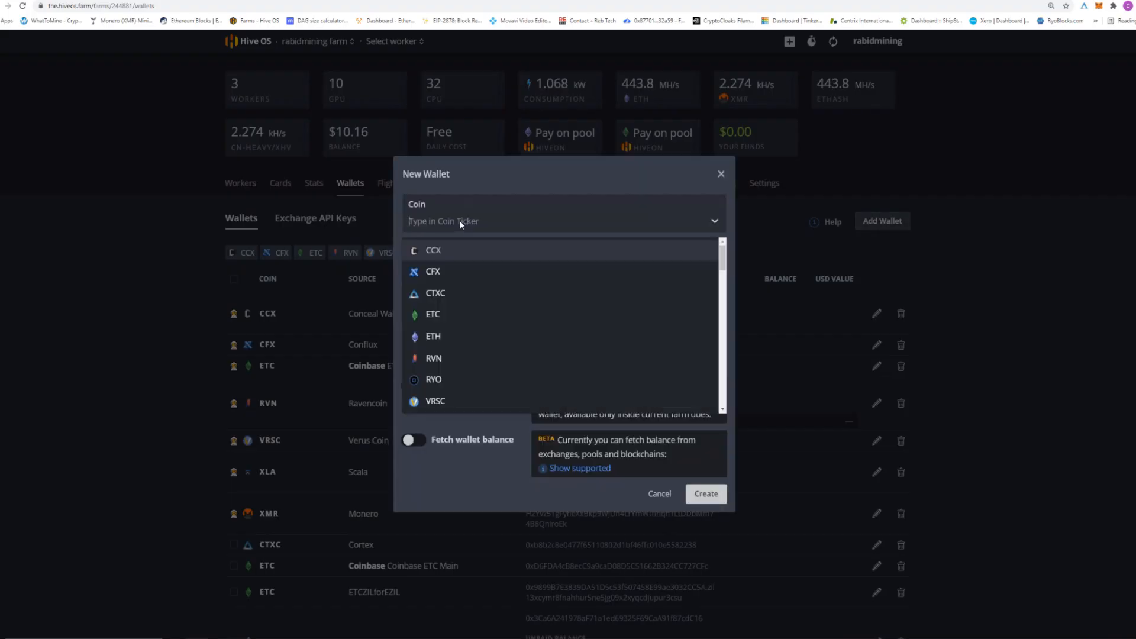
type("erg")
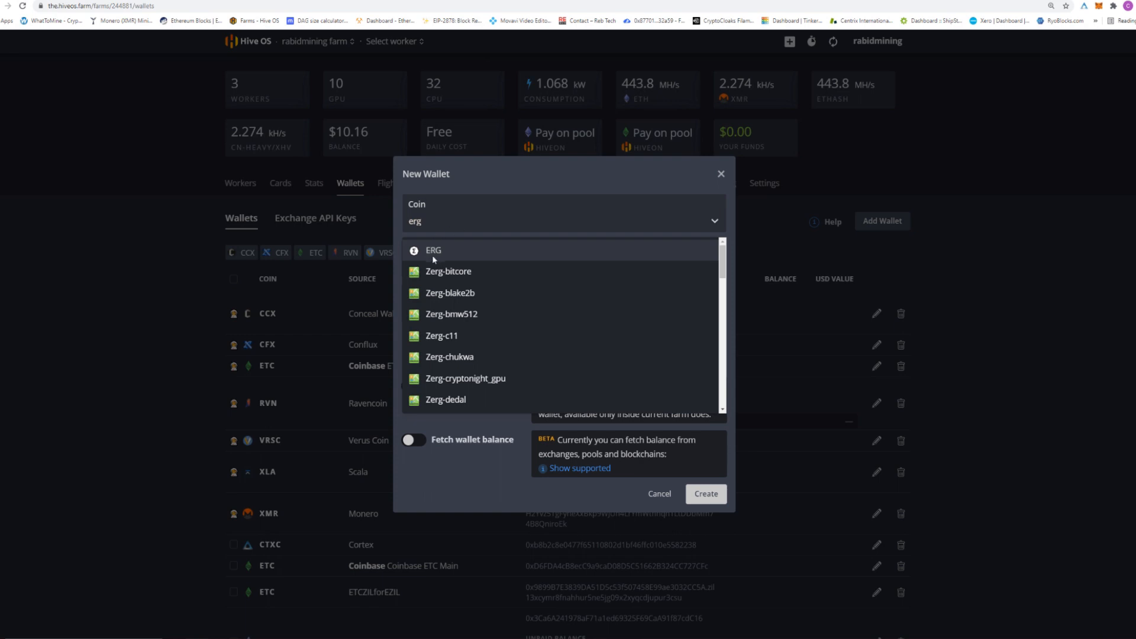
left_click(432, 252)
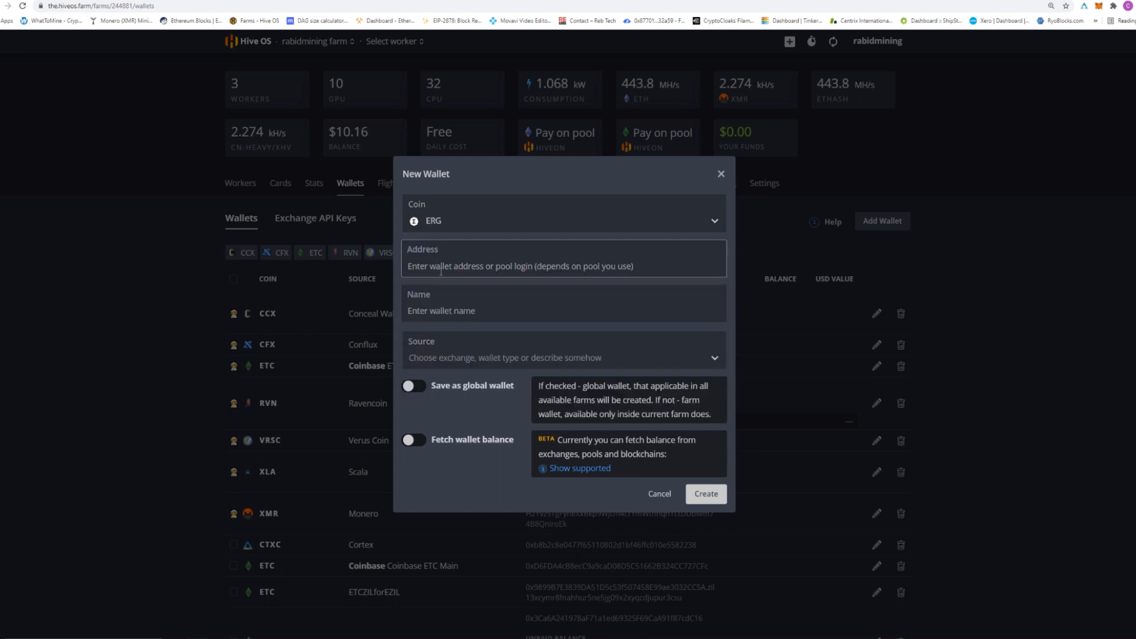
key("ctrl+v")
left_click(454, 310)
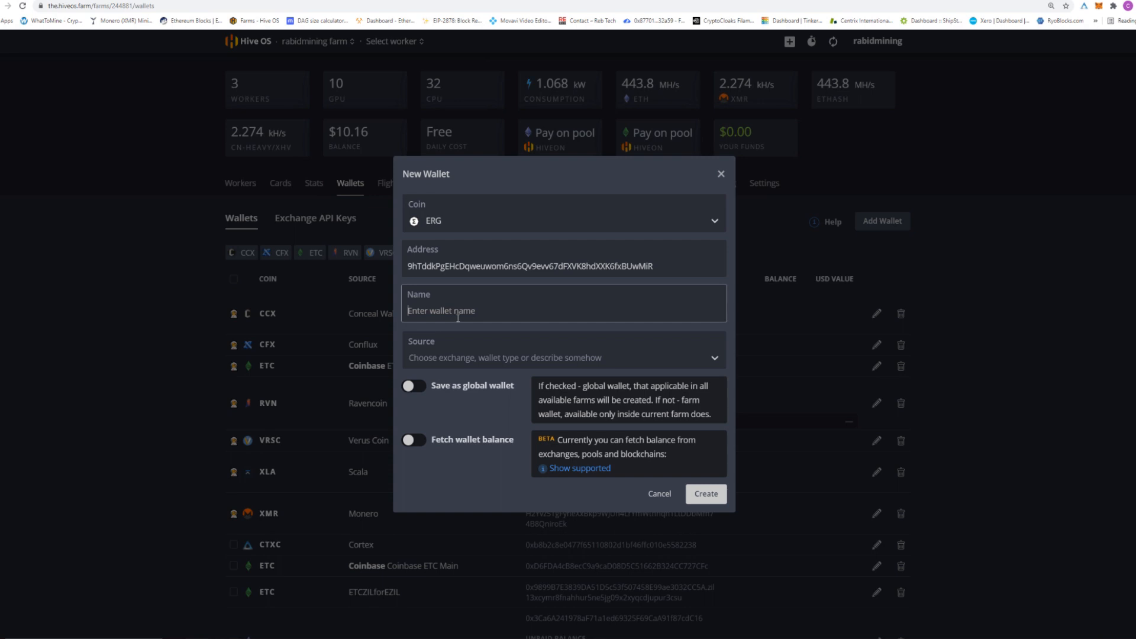
type("ergo web wallet")
left_click(713, 499)
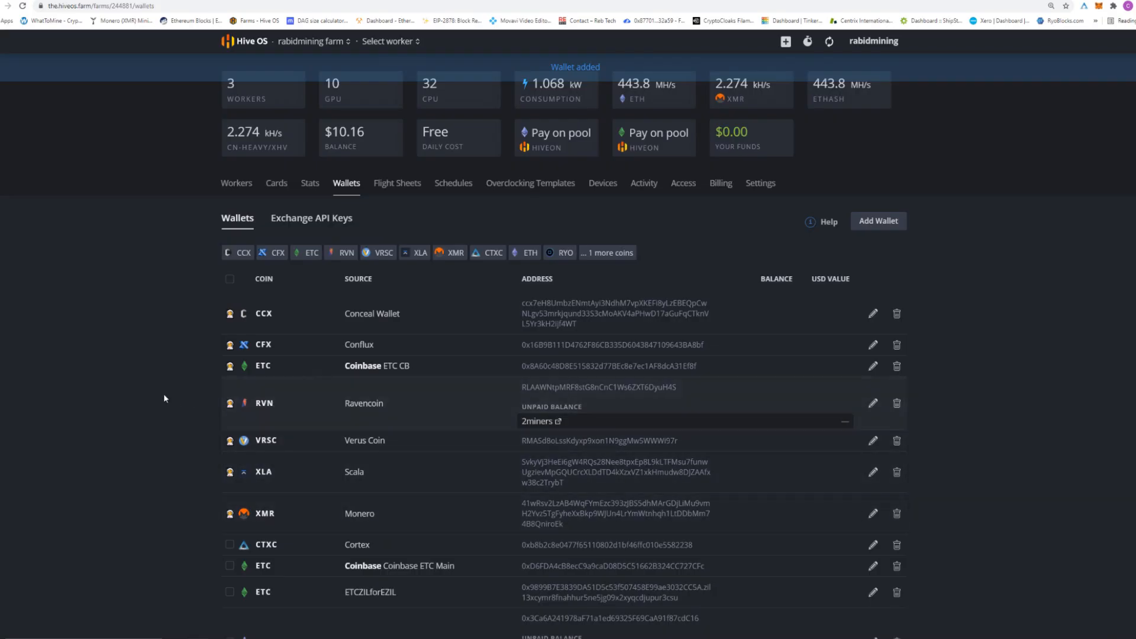
Start a new flight sheet with ERG as the coin and "ergo web wallet" as its wallet
left_click(234, 187)
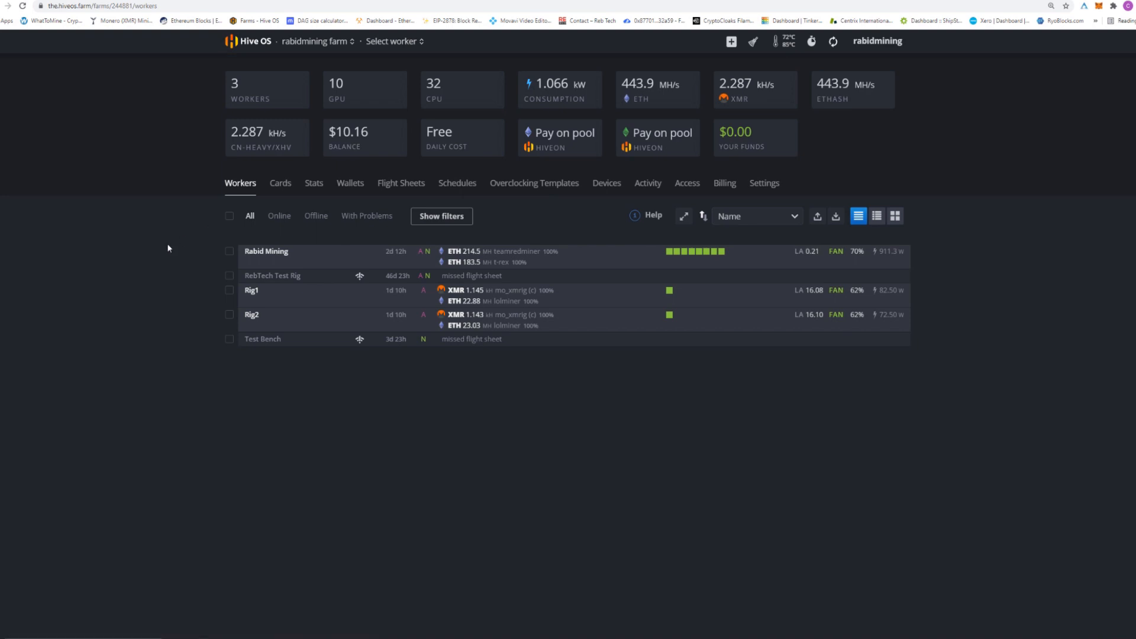
left_click(406, 188)
left_click(285, 268)
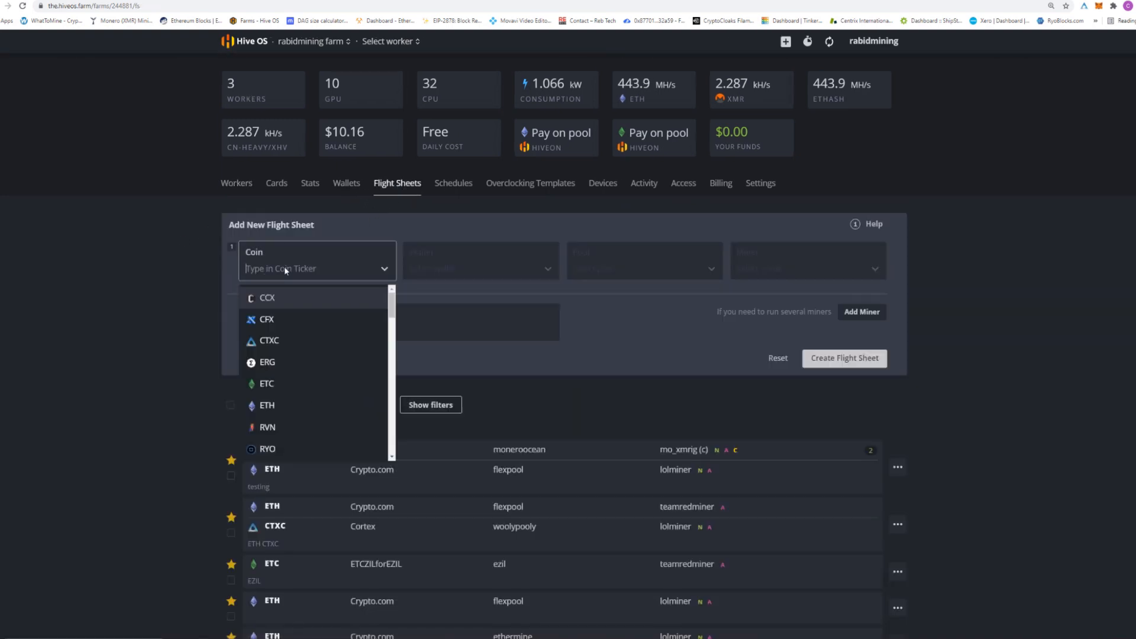
type("erg")
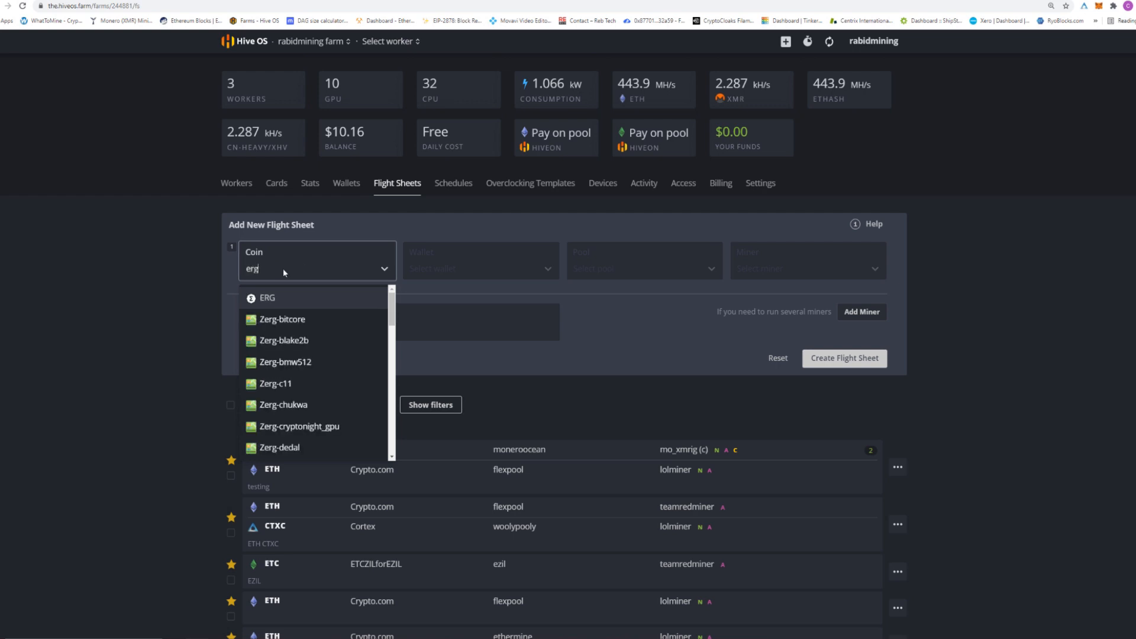
left_click(273, 300)
left_click(456, 272)
left_click(435, 304)
Set the new flight sheet's pool to herominers on the USA (West) server and its miner to TeamRedMiner
left_click(605, 268)
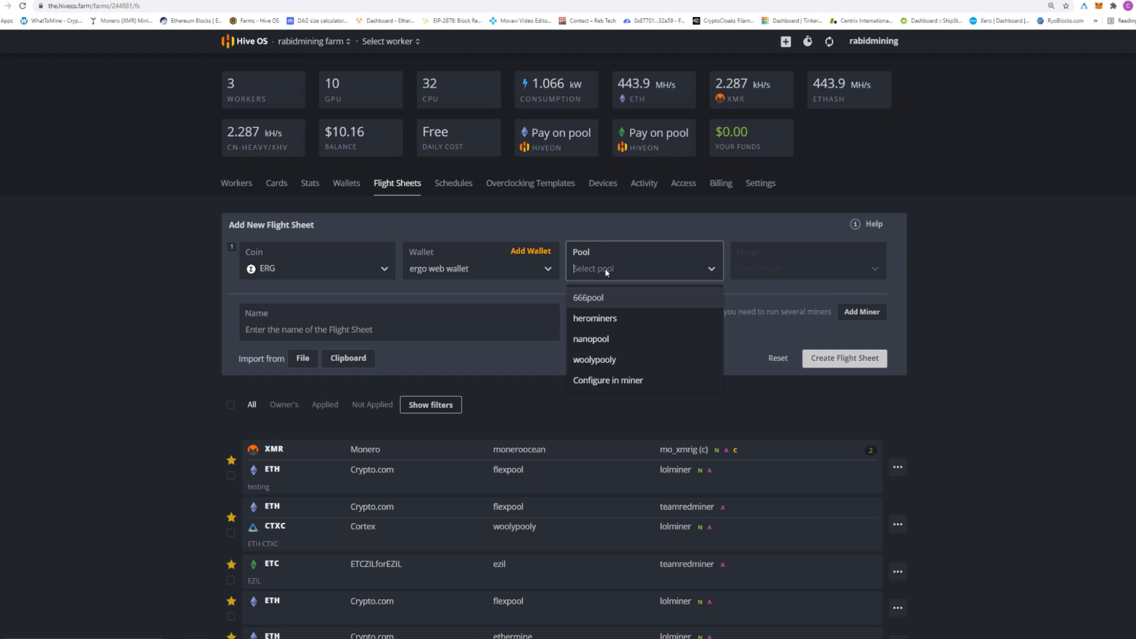
left_click(589, 321)
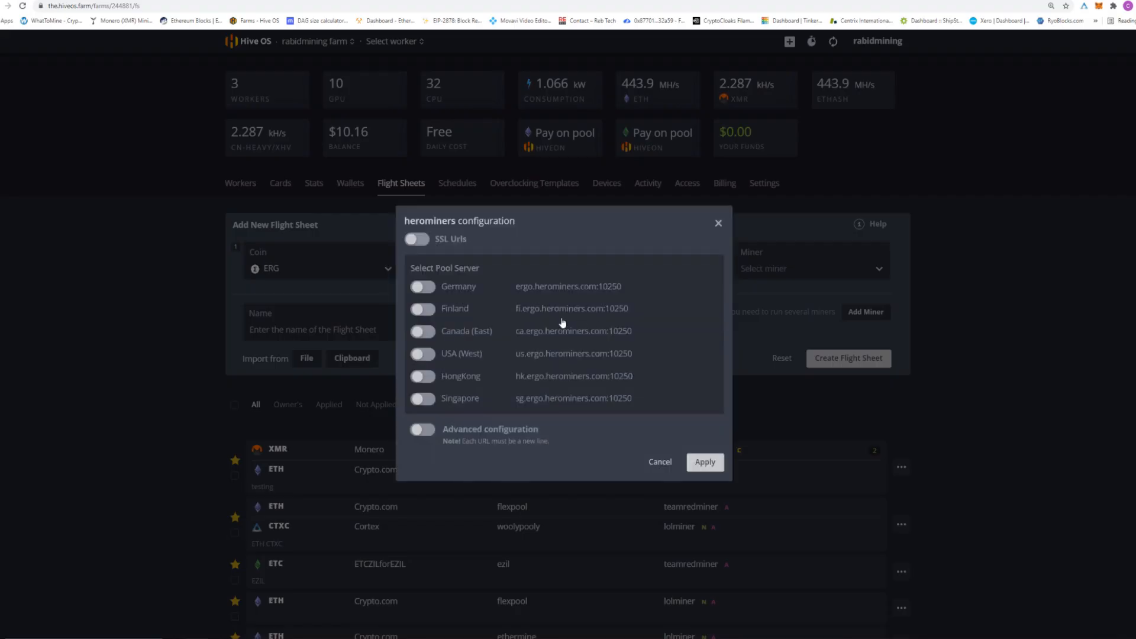
left_click(424, 332)
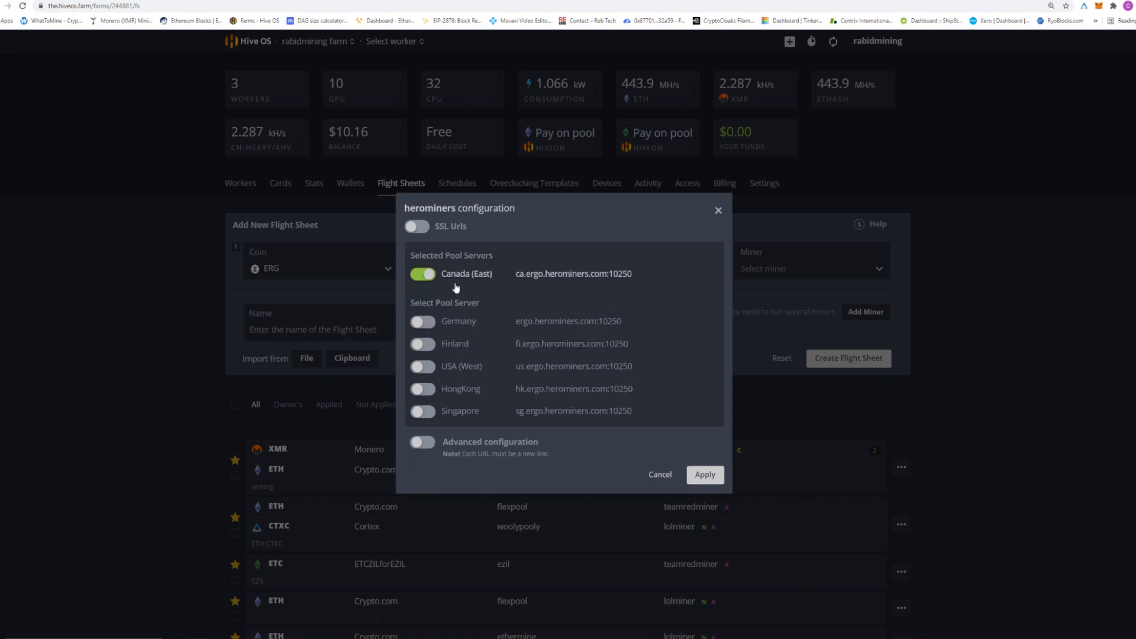
left_click(423, 274)
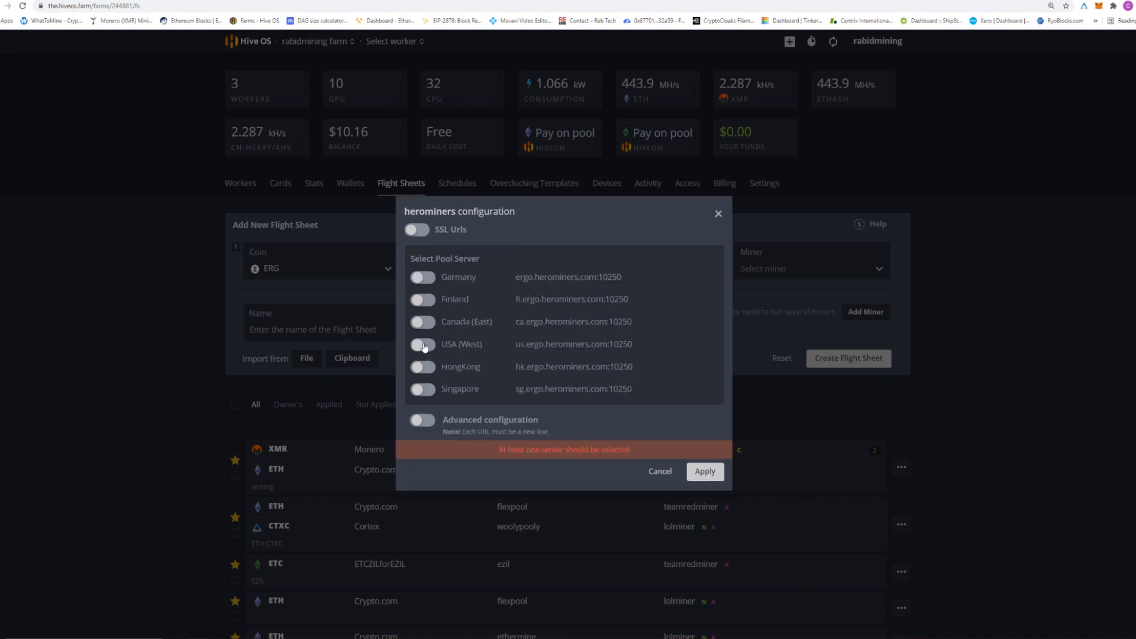
left_click(423, 344)
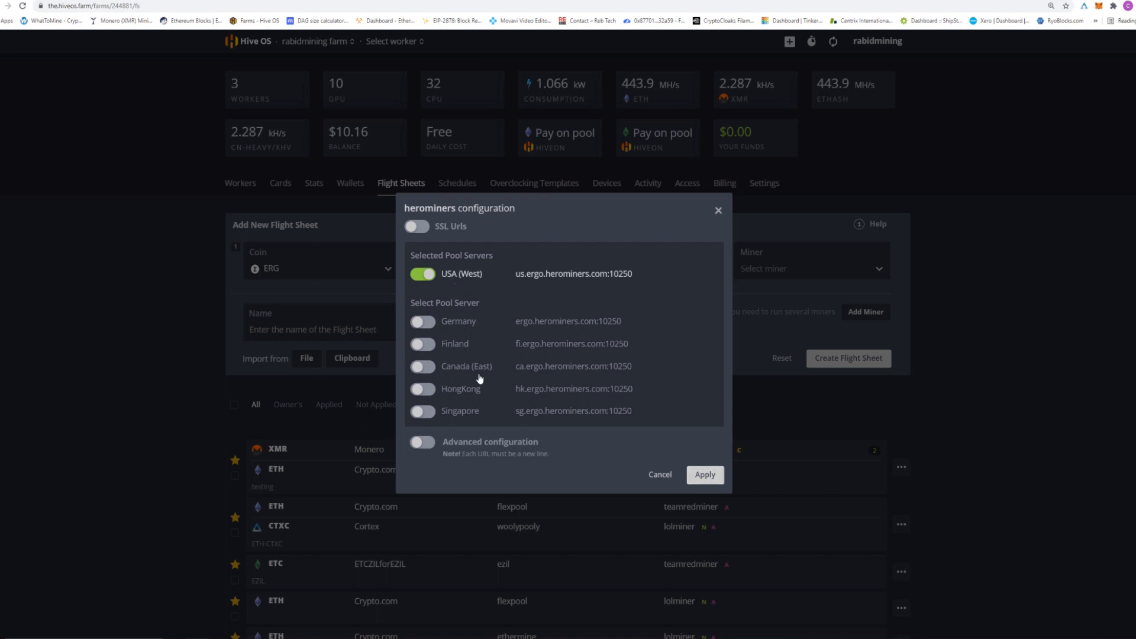
left_click(700, 473)
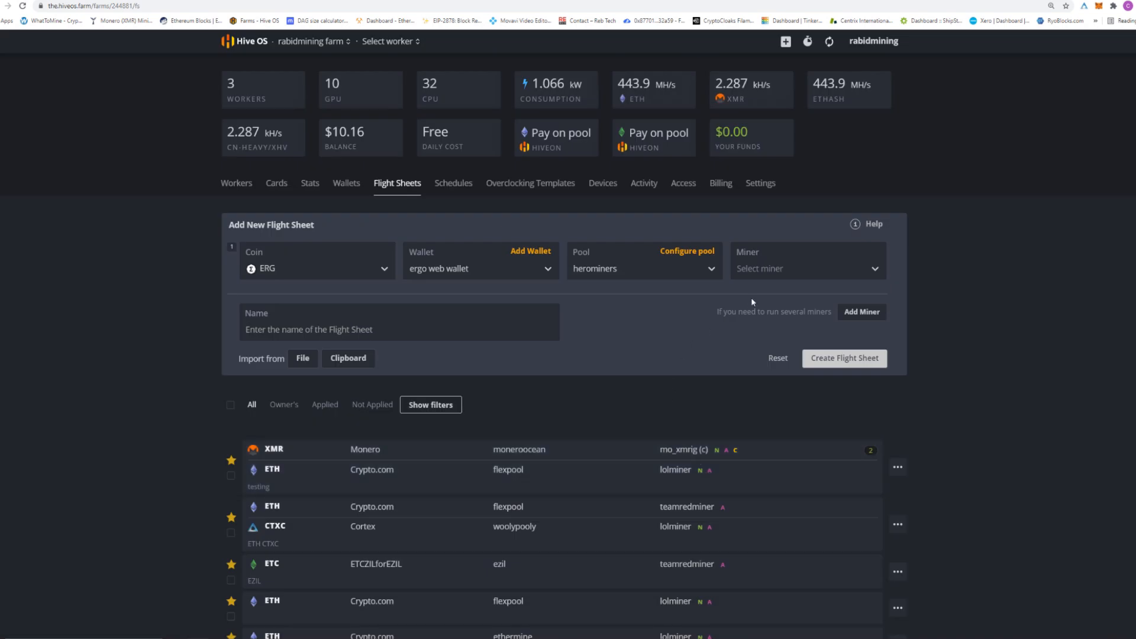
left_click(777, 271)
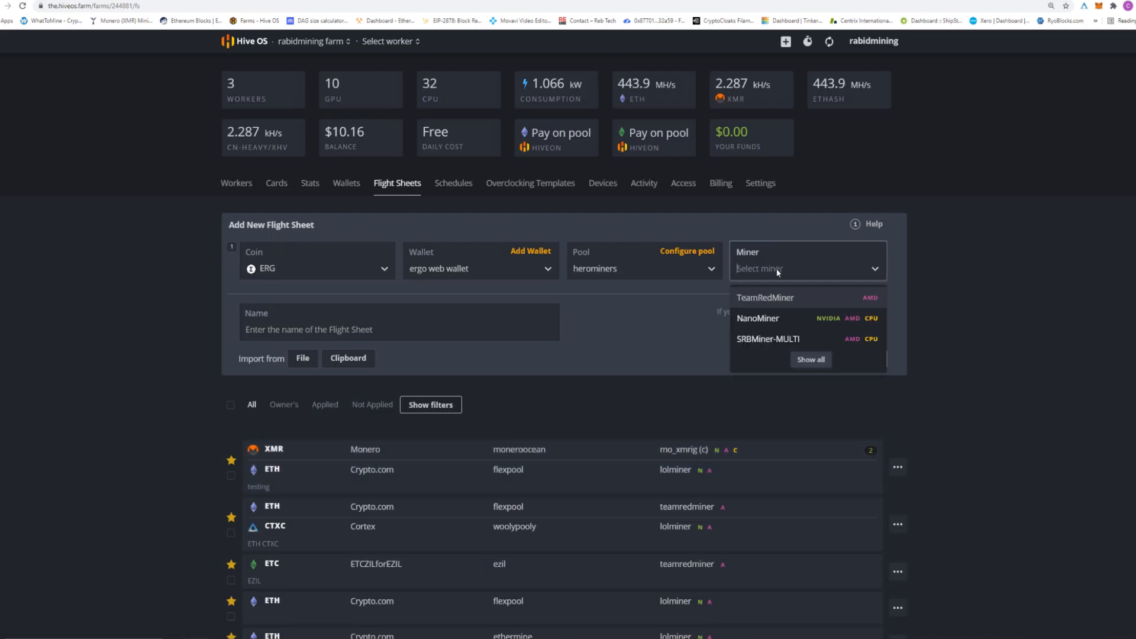
left_click(763, 299)
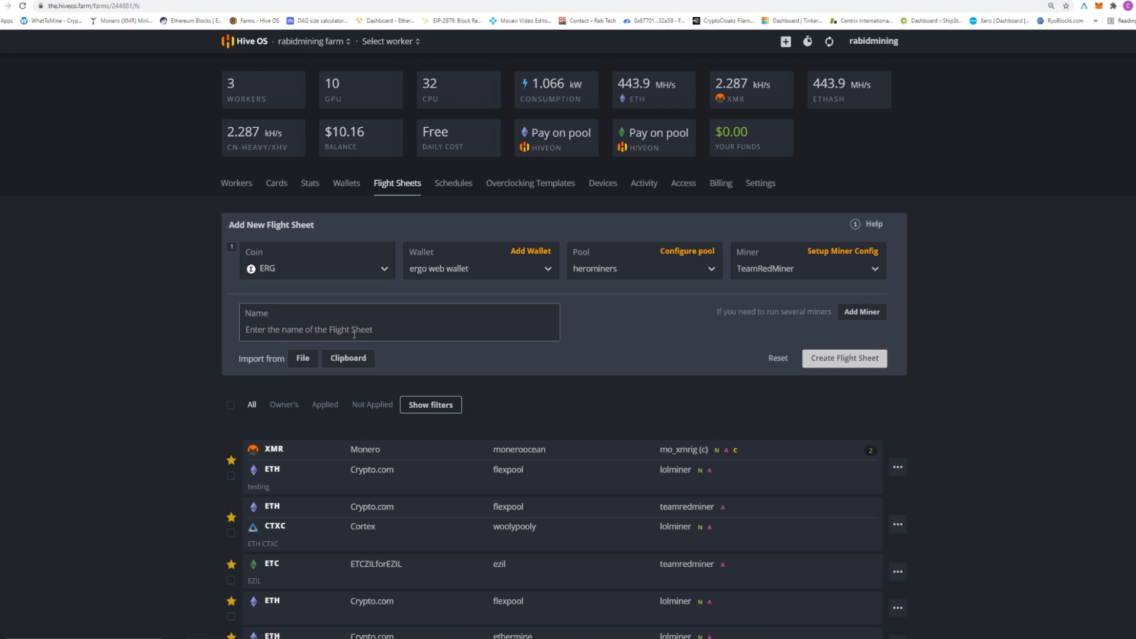
Unset the "testing" flight sheet currently applied to the worker Rig1
left_click(398, 187)
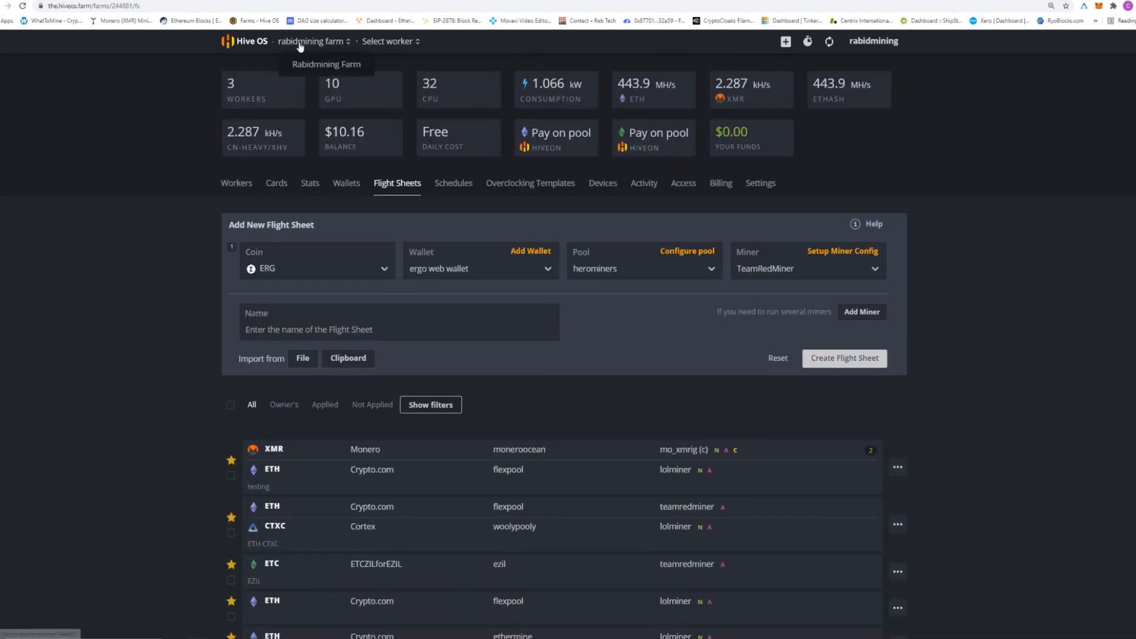
left_click(297, 43)
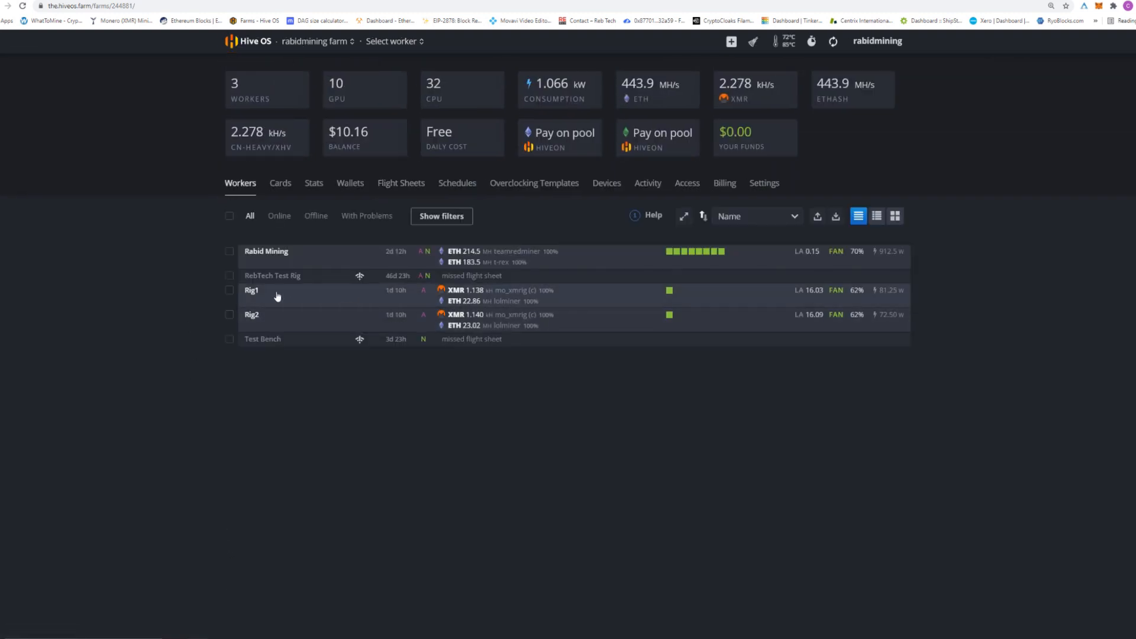
left_click(250, 293)
left_click(292, 241)
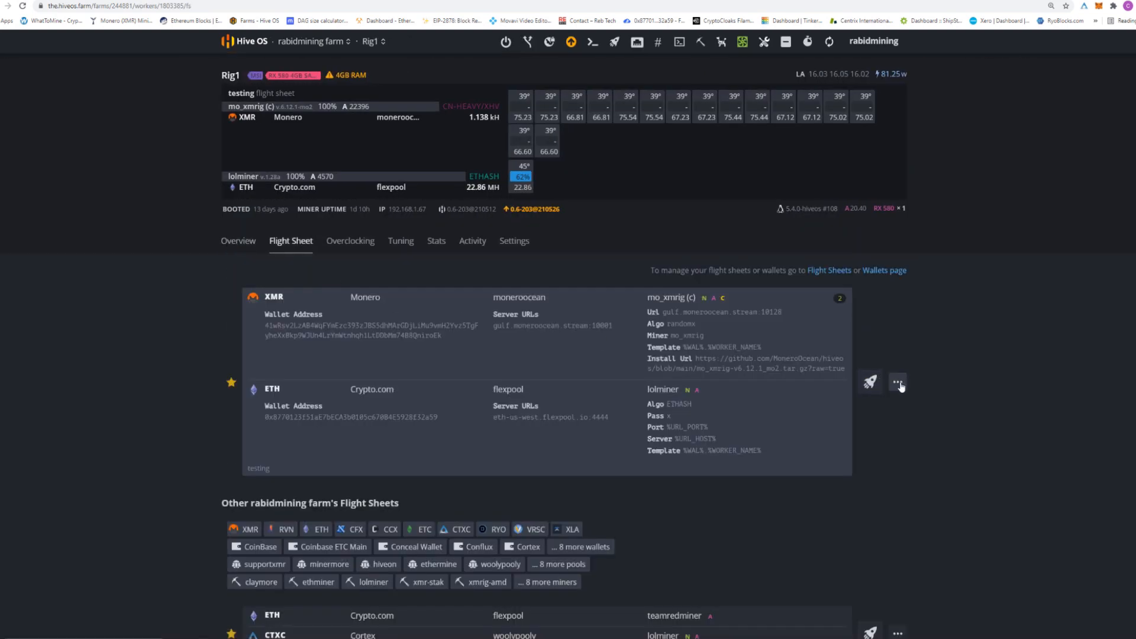
left_click(899, 384)
left_click(867, 528)
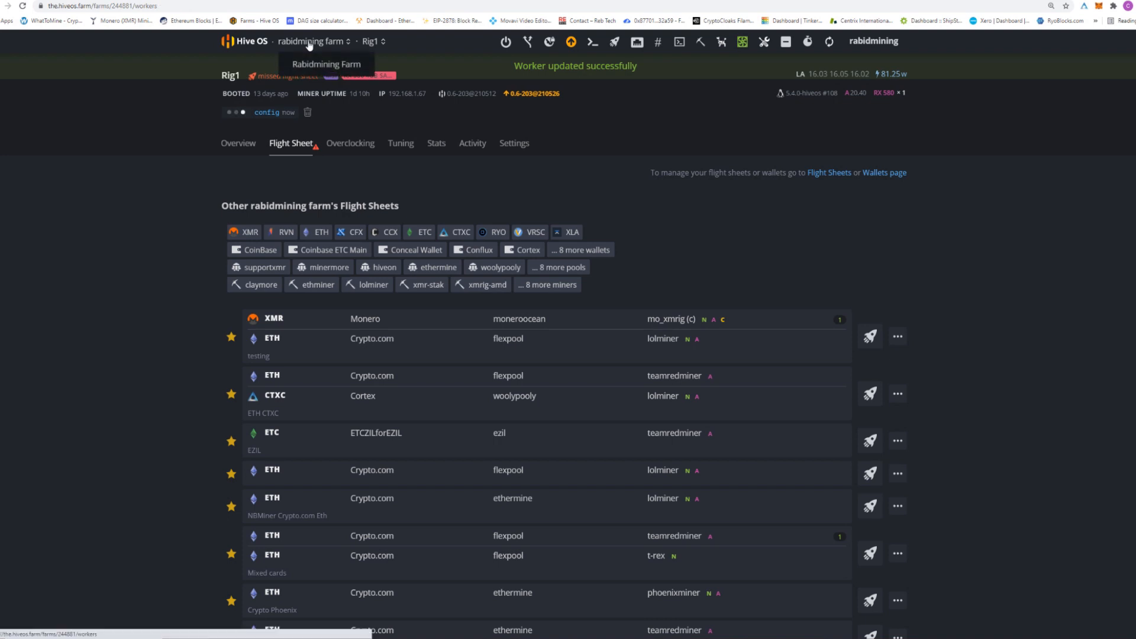
Unset the "testing" flight sheet on the worker Rig2 as well
left_click(309, 43)
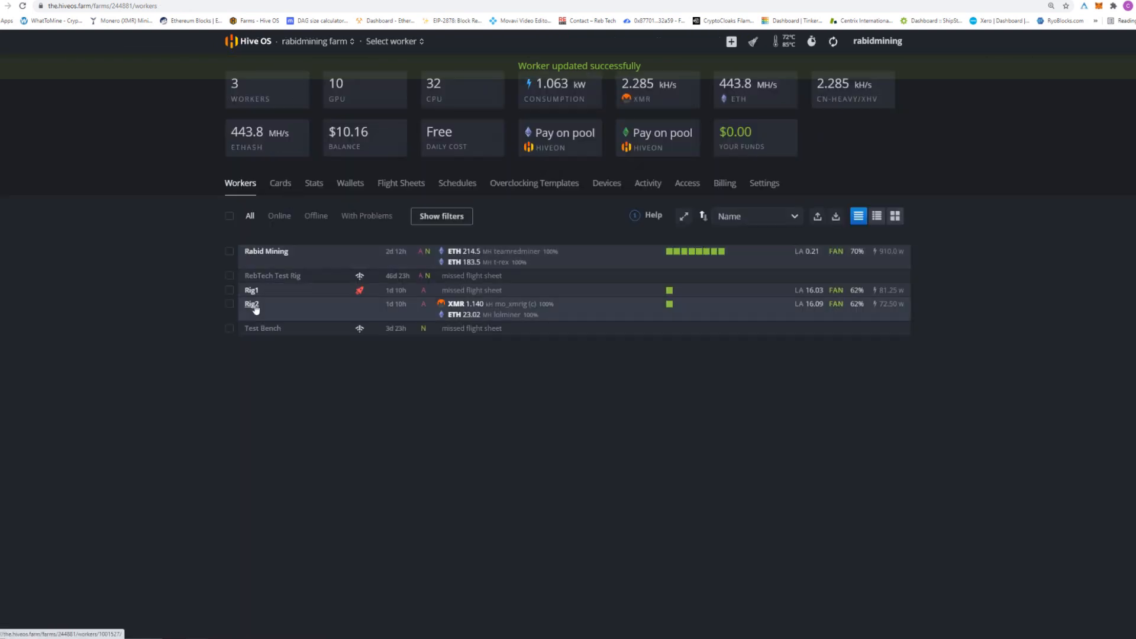
left_click(252, 306)
left_click(296, 251)
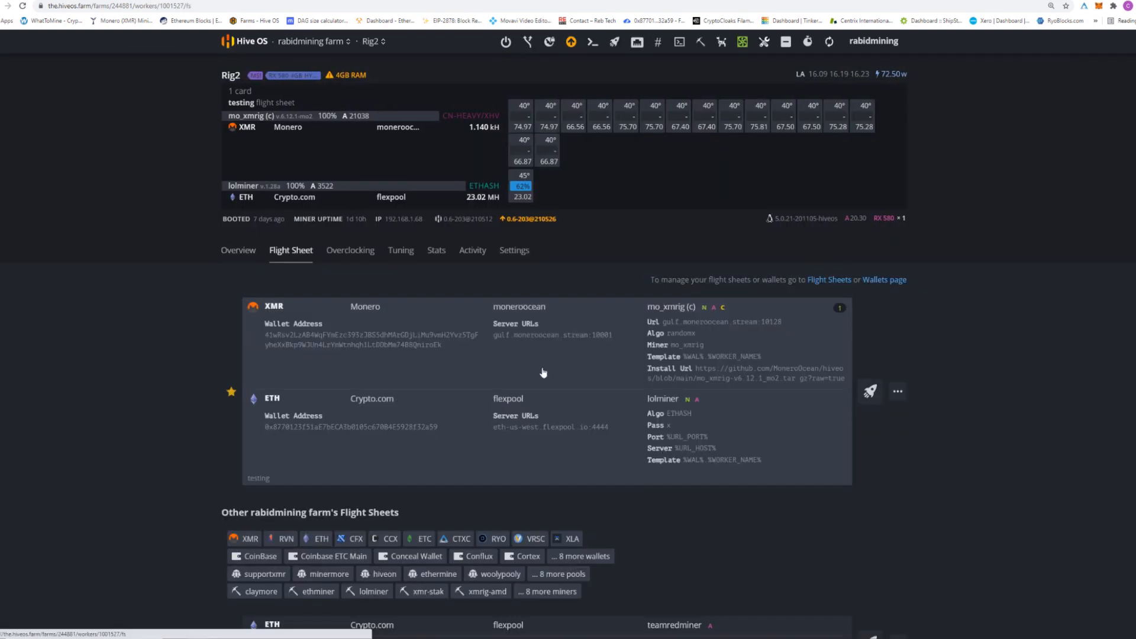
left_click(898, 391)
left_click(868, 528)
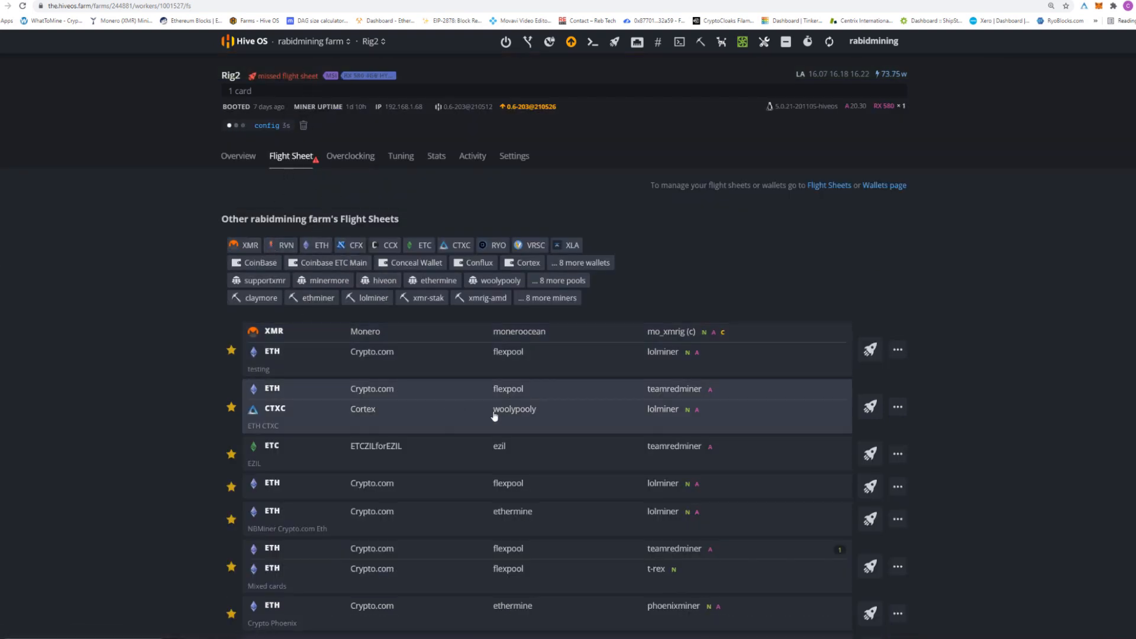
scroll(474, 408, "down", 2)
scroll(520, 417, "up", 2)
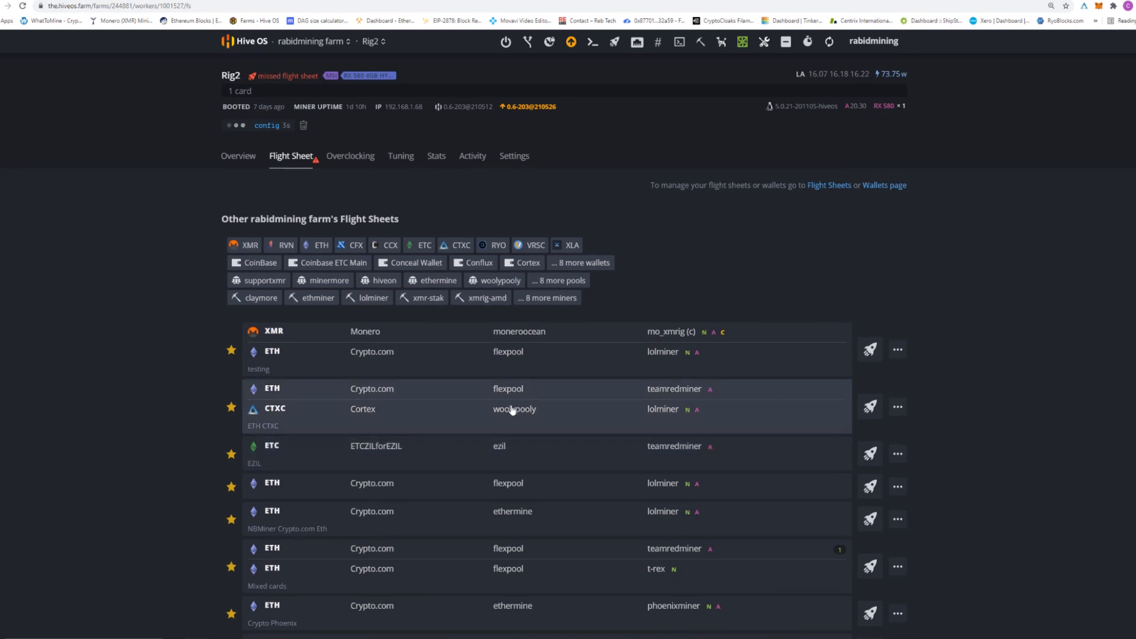
left_click(242, 157)
left_click(301, 156)
left_click(251, 156)
Look through the farm's existing flight sheets
left_click(284, 52)
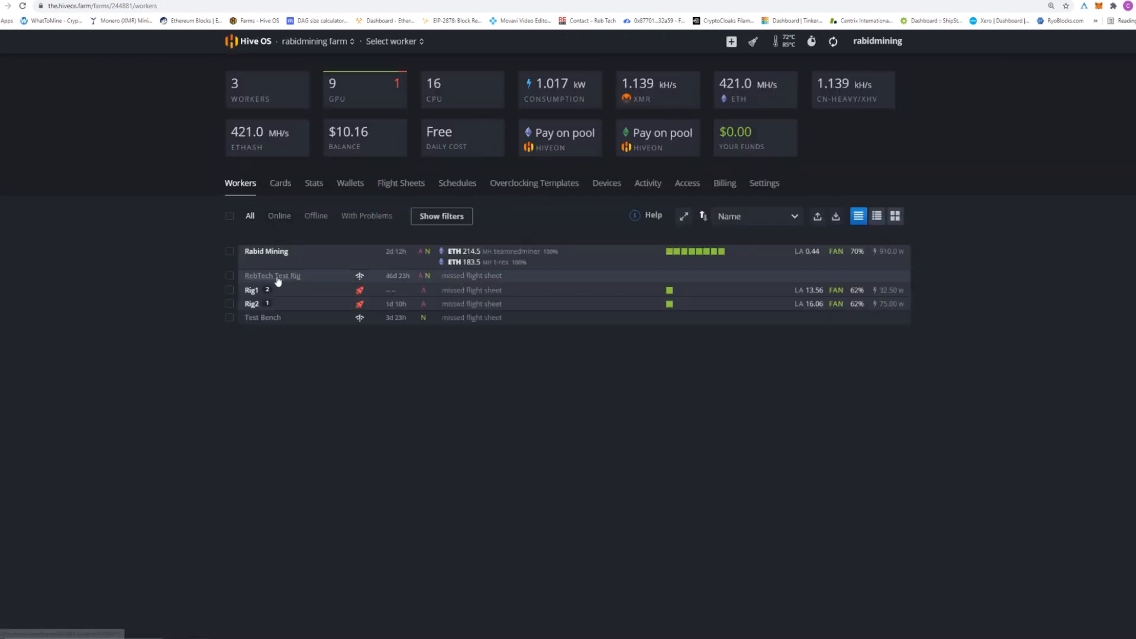
left_click(401, 184)
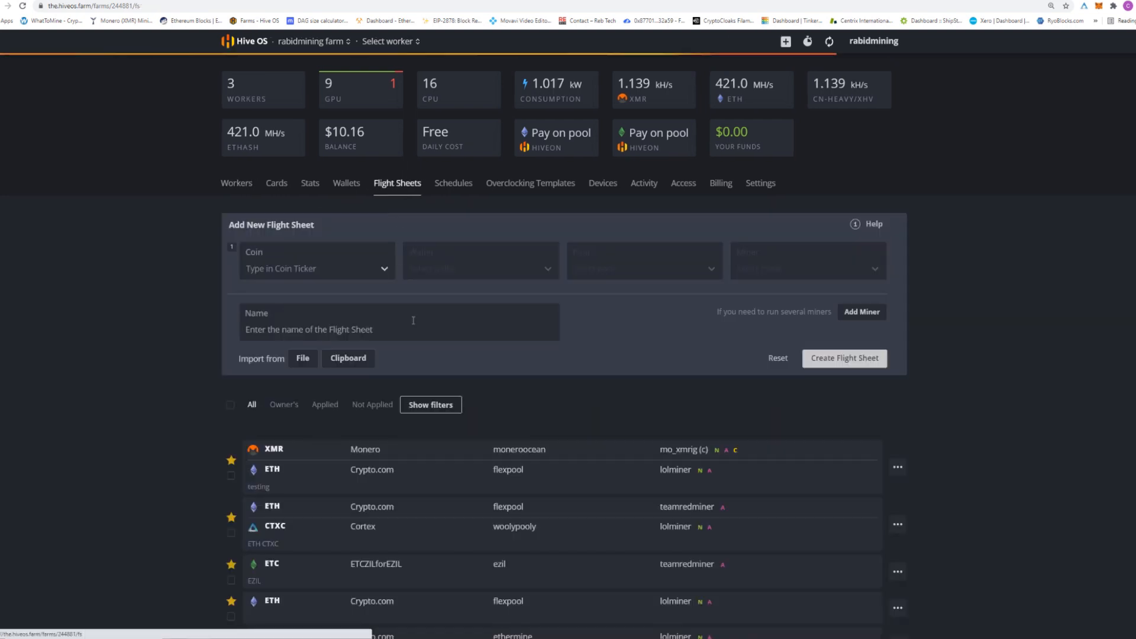
scroll(598, 512, "down", 3)
scroll(598, 512, "down", 7)
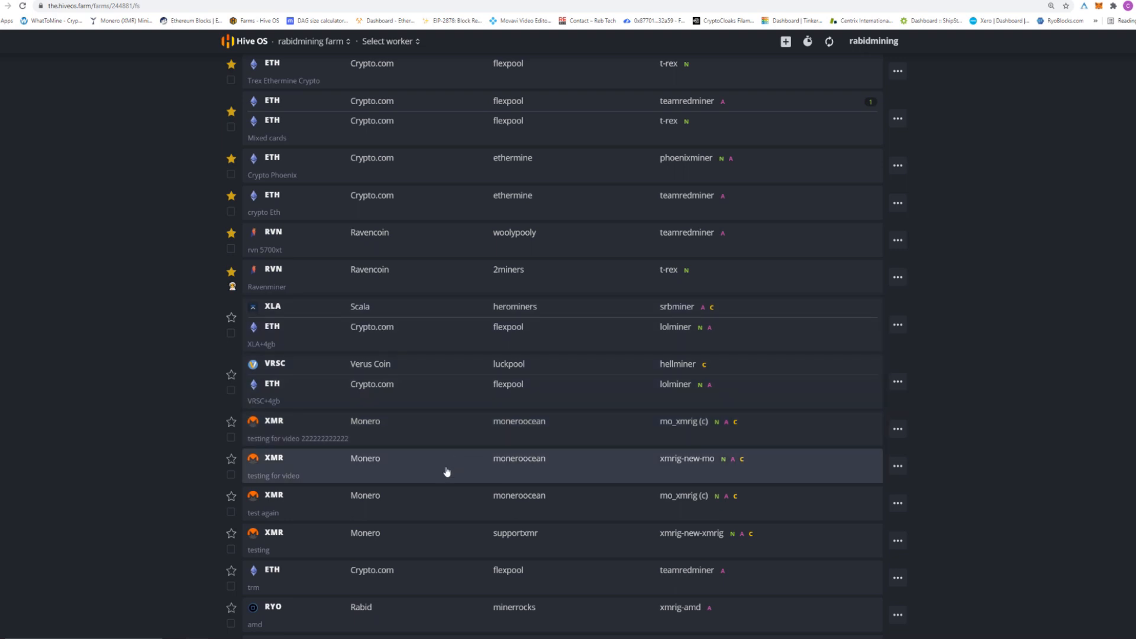
scroll(446, 474, "down", 3)
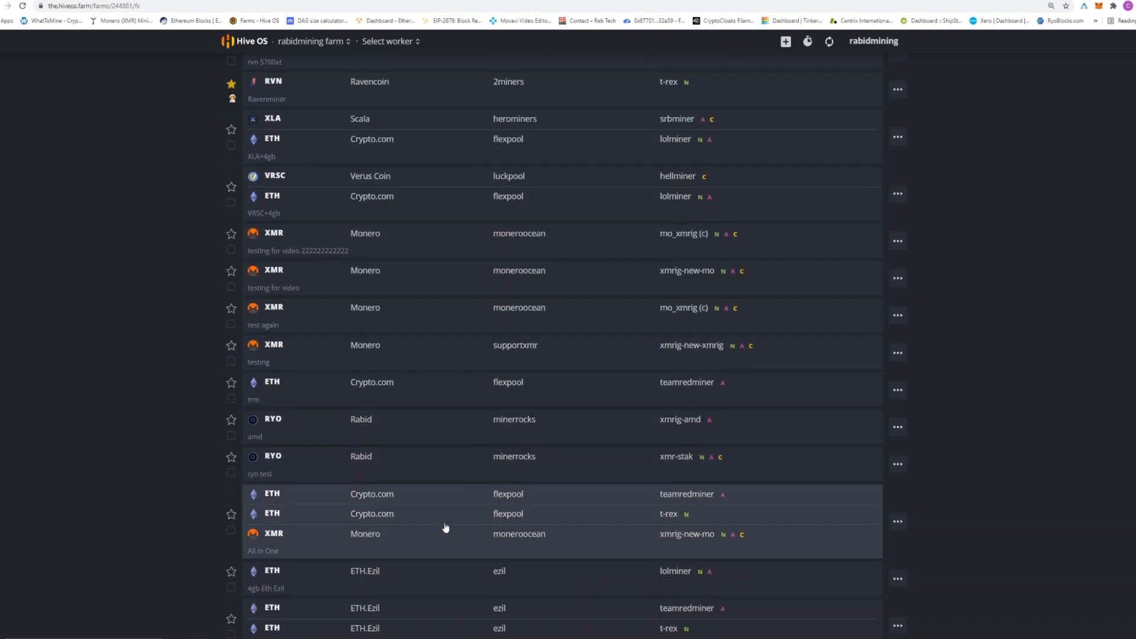
scroll(468, 528, "down", 3)
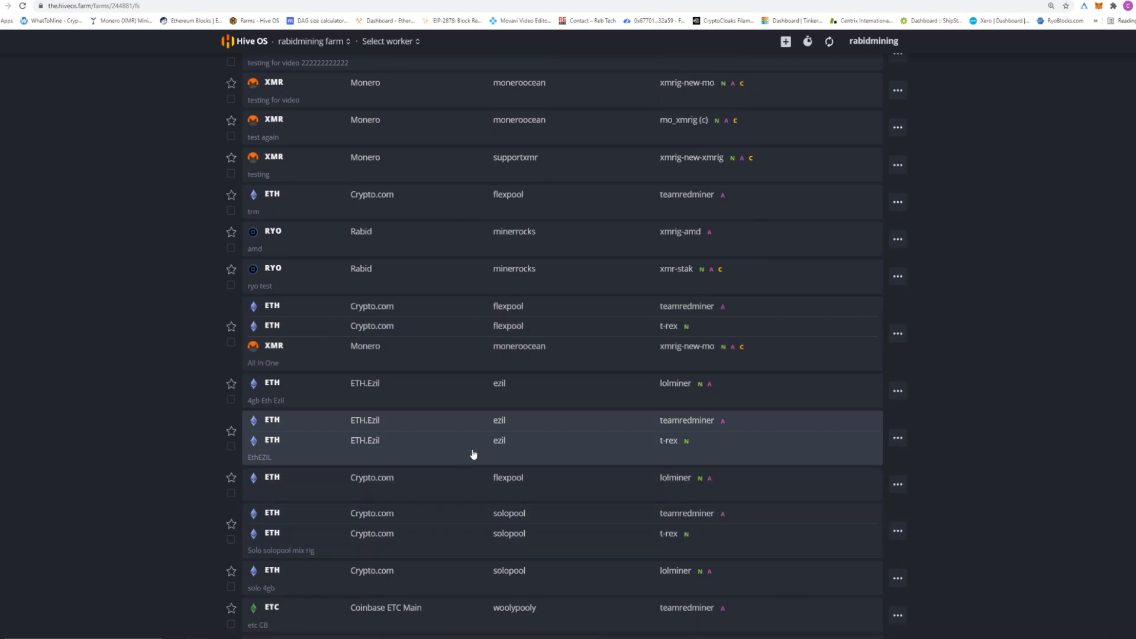
scroll(497, 453, "up", 15)
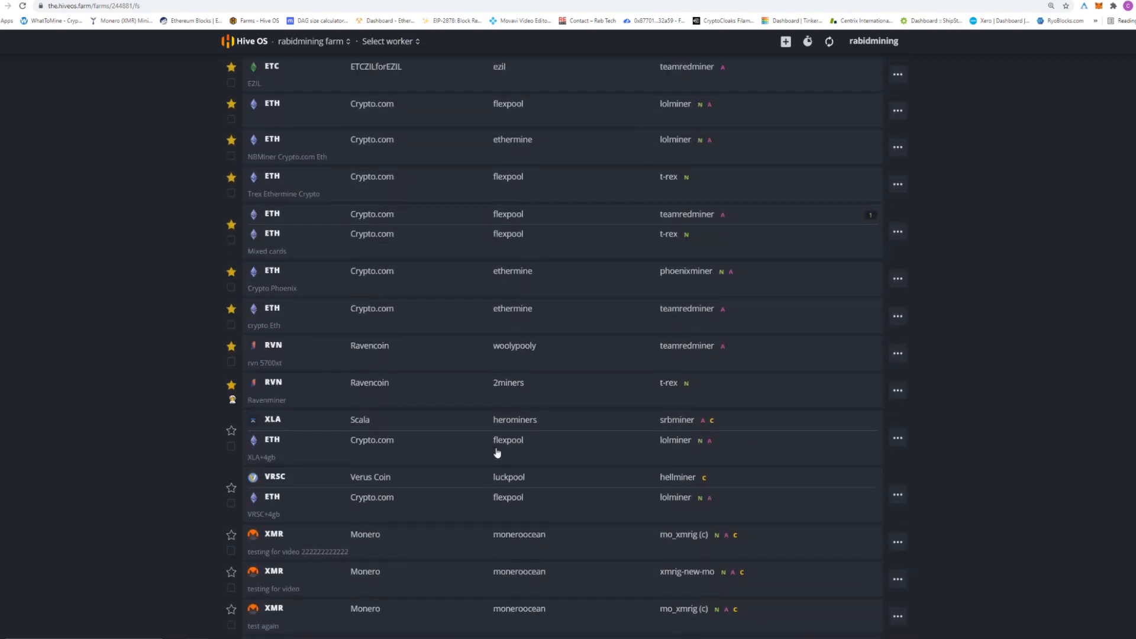
scroll(497, 453, "up", 3)
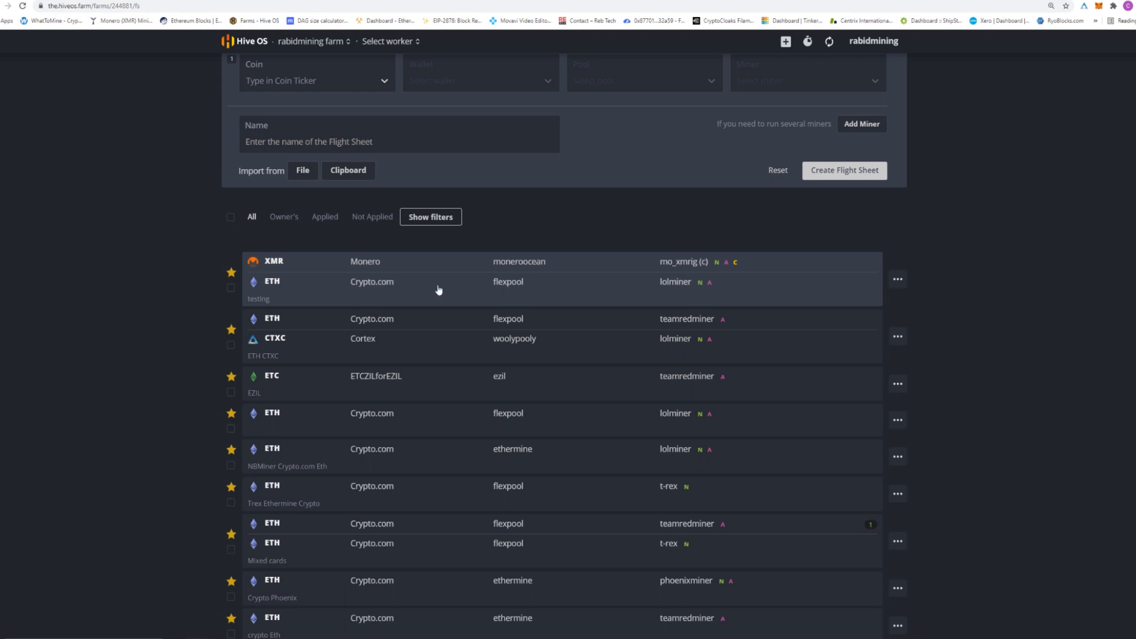
Edit the "testing" flight sheet, changing its second entry's coin to ERG and wallet to "ergo web wallet"
left_click(897, 280)
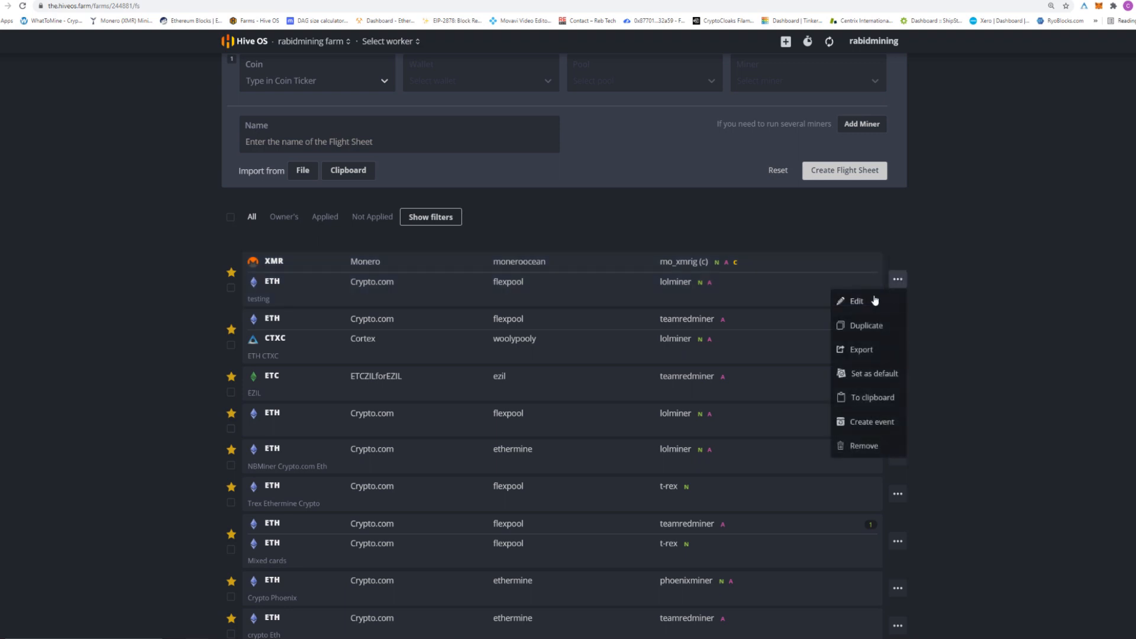
left_click(857, 300)
left_click(356, 378)
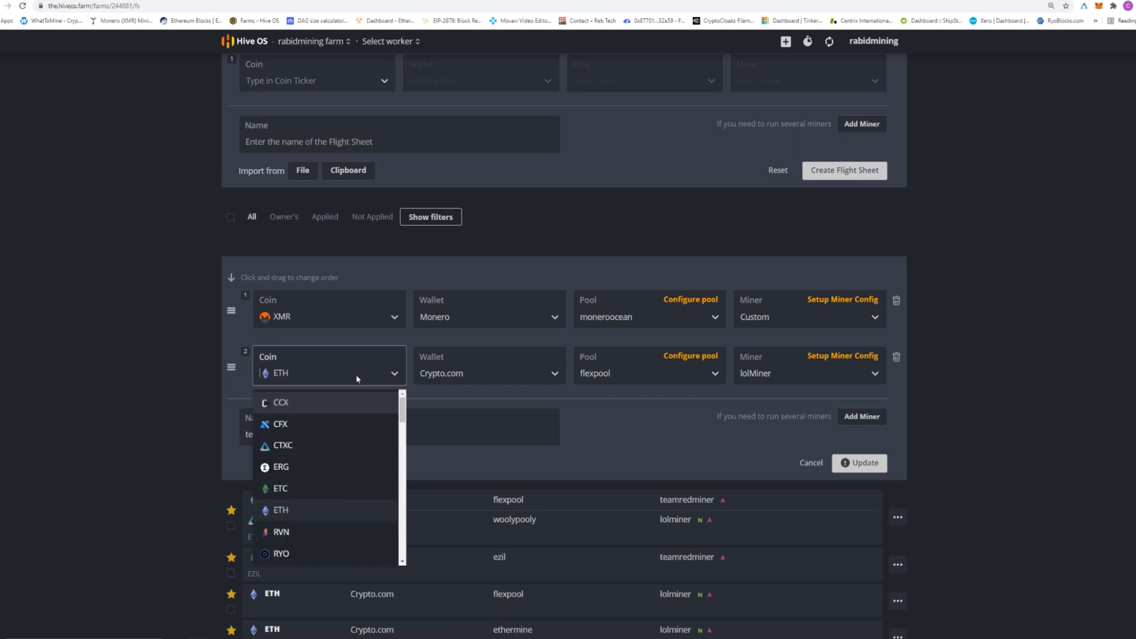
left_click(287, 468)
left_click(457, 373)
left_click(451, 403)
Set the ERG entry's pool to herominers with the USA (West) server and its miner to TeamRedMiner
left_click(619, 374)
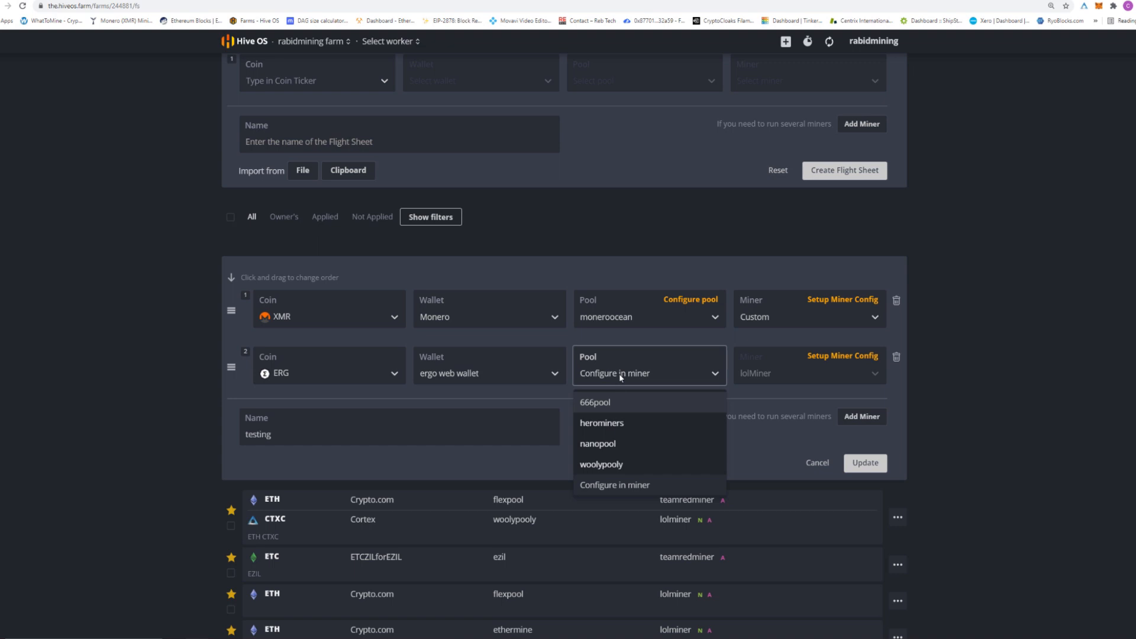
left_click(603, 422)
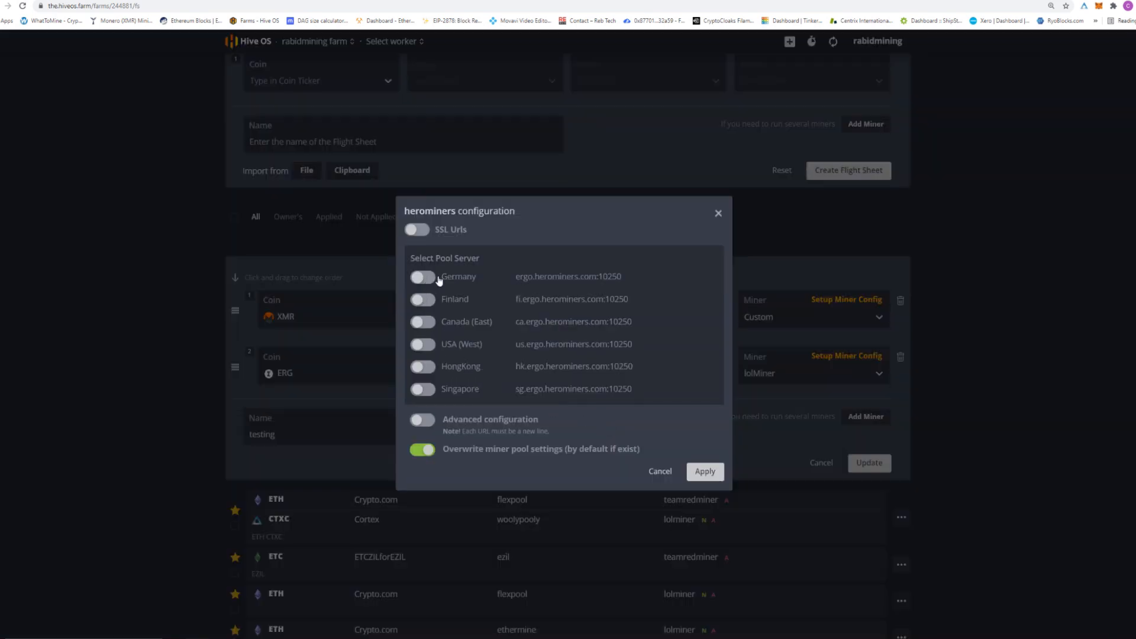
left_click(420, 345)
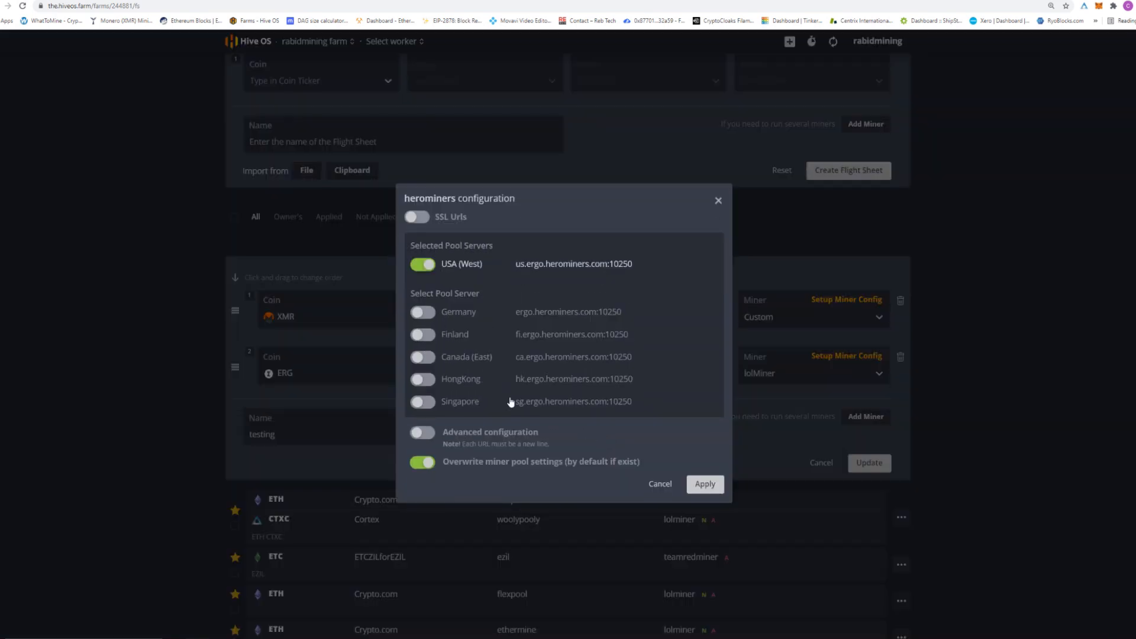
left_click(703, 483)
left_click(814, 379)
left_click(767, 406)
Rename the flight sheet "CPU Miner + ERGO 4GB" and save its changes
left_click_drag(285, 440, 239, 437)
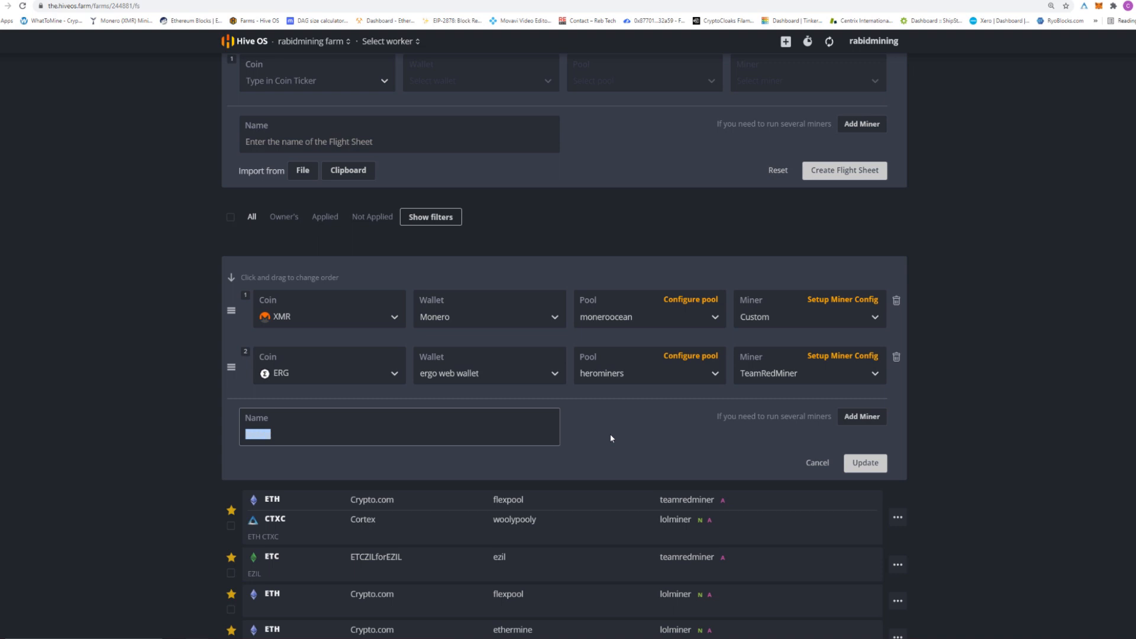
type("CPU Miner + ERGO 4GB")
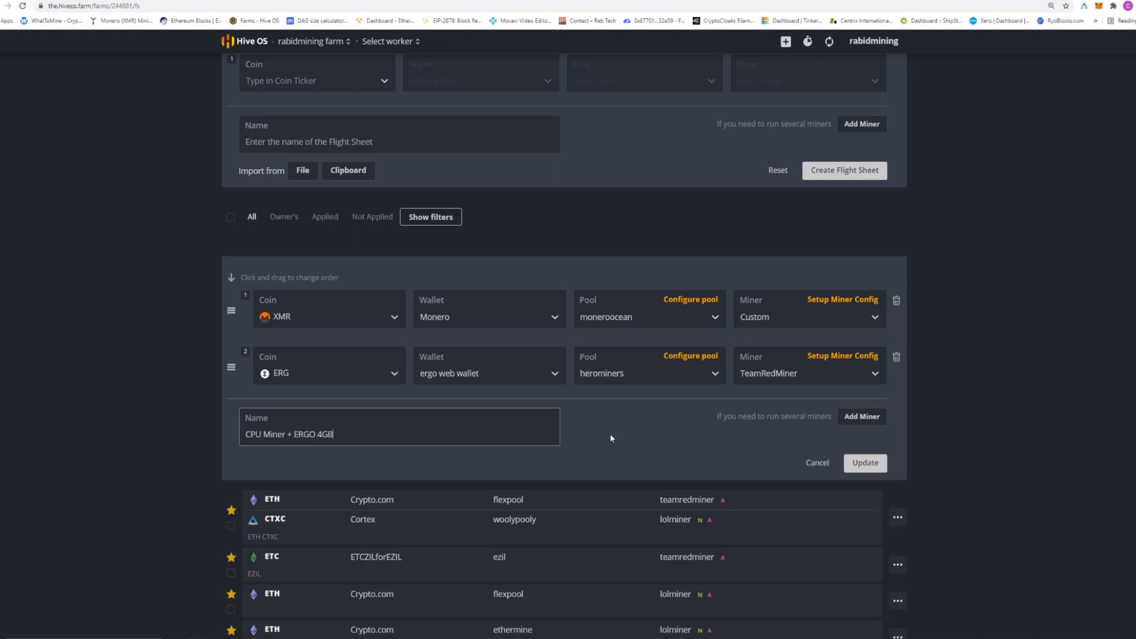
left_click(862, 466)
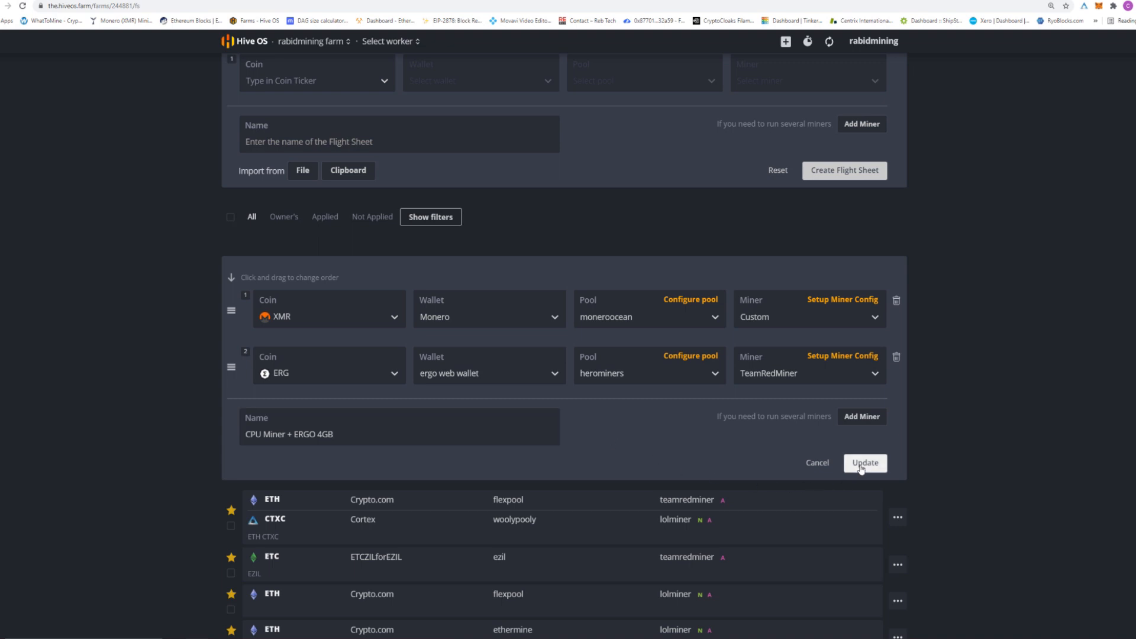
scroll(503, 450, "up", 3)
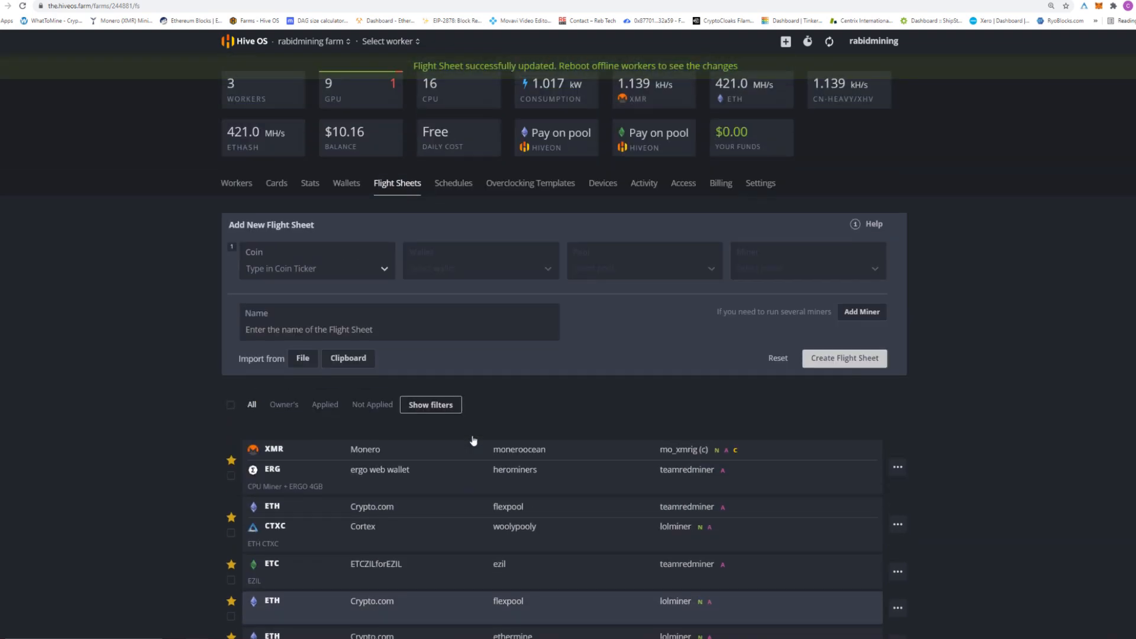
Clear Rig1's messages and apply the "CPU Miner + ERGO 4GB" flight sheet to that worker
left_click(296, 45)
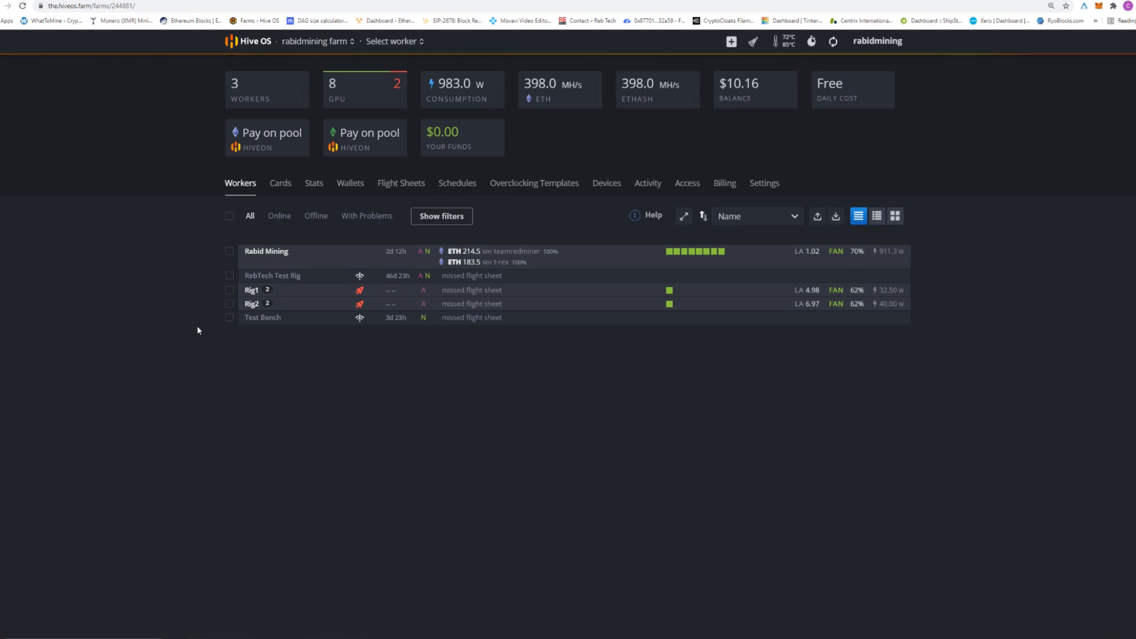
left_click(251, 293)
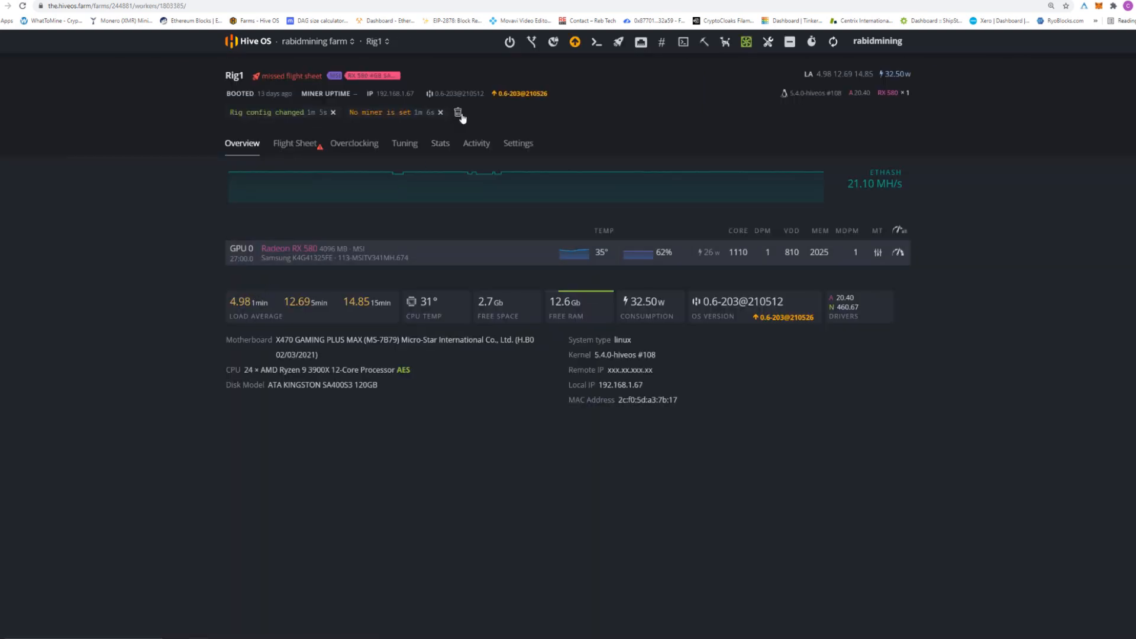
left_click(458, 111)
left_click(291, 128)
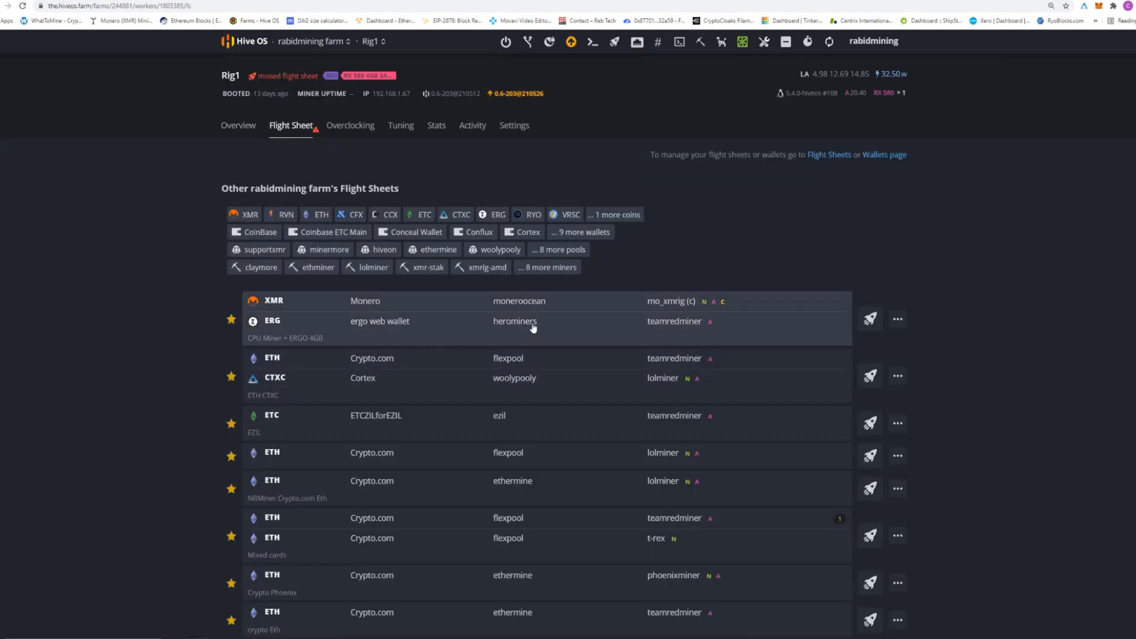
left_click(872, 322)
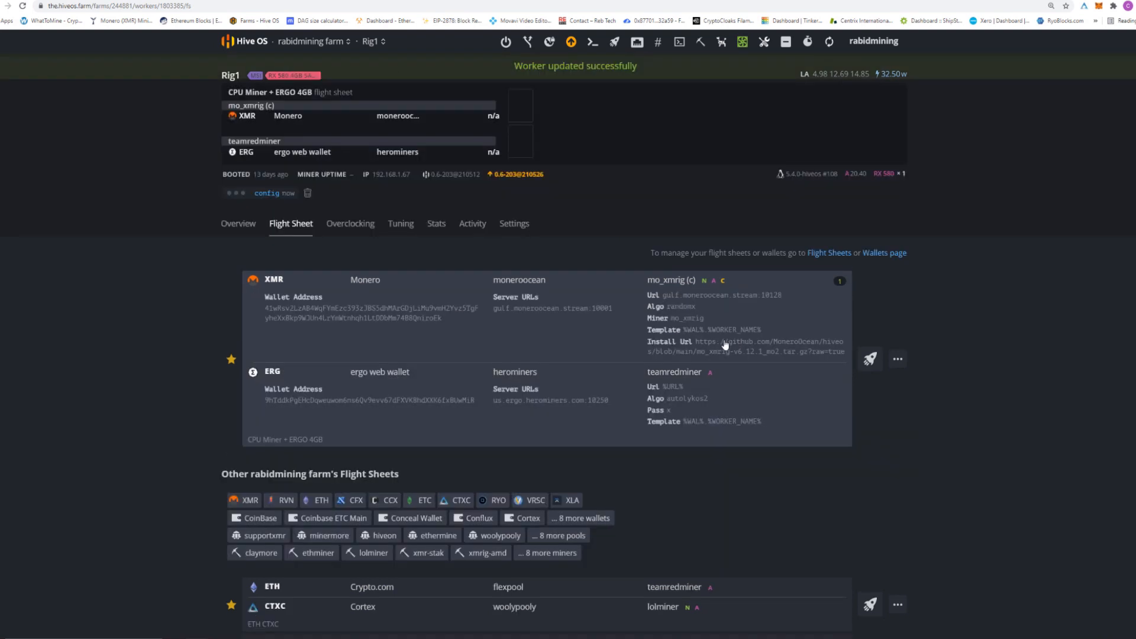
Clear Rig2's messages and apply the "CPU Miner + ERGO 4GB" flight sheet to that worker
left_click(312, 42)
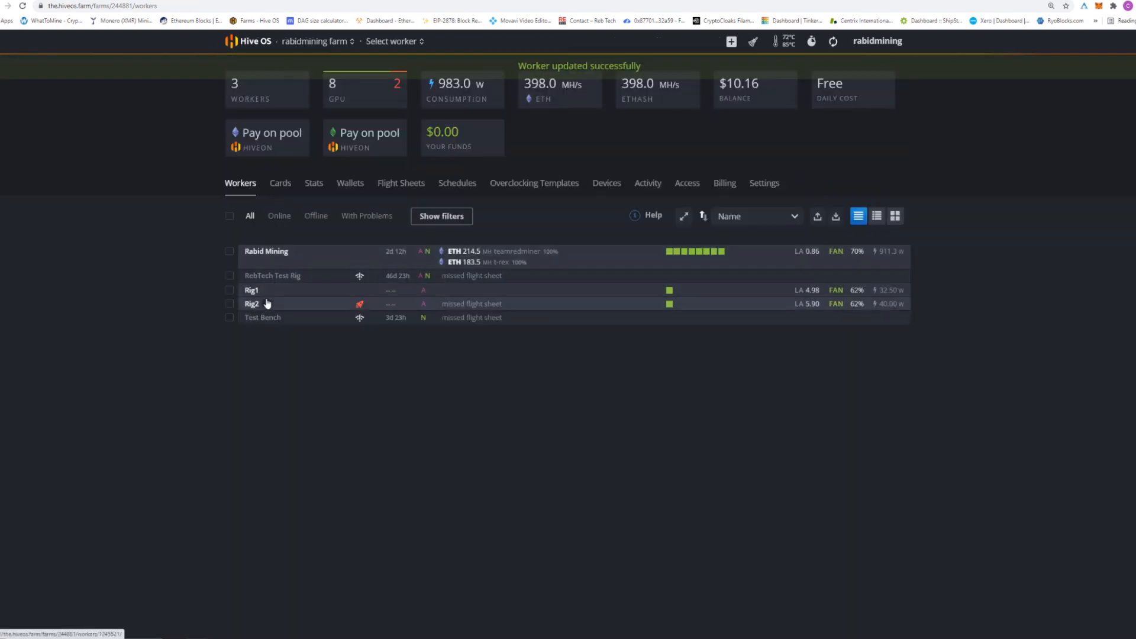
left_click(258, 304)
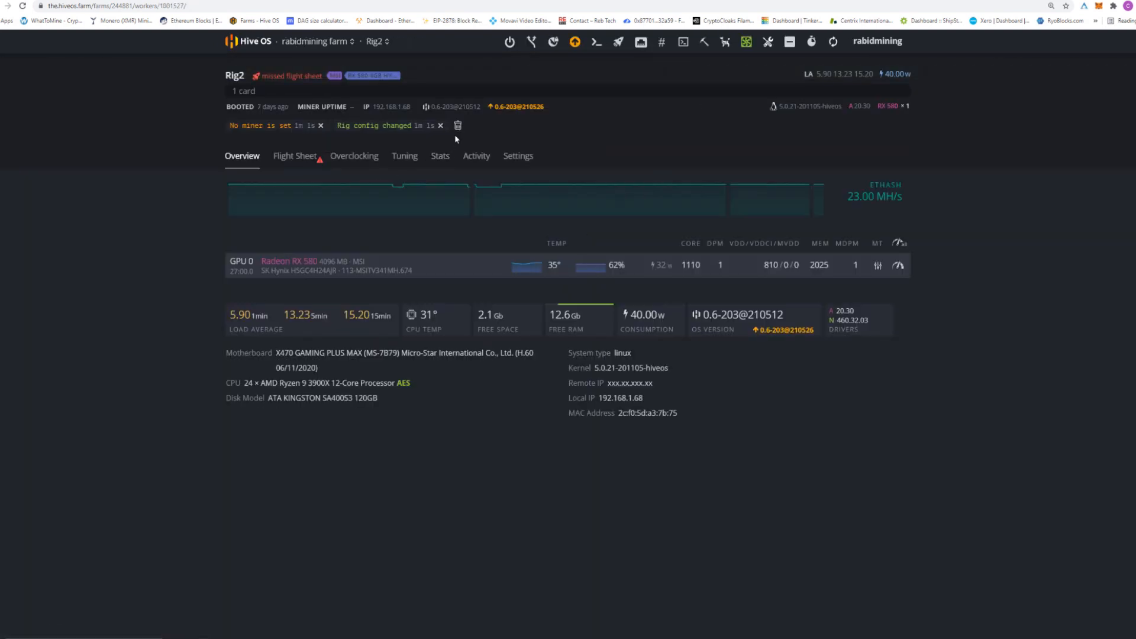
left_click(458, 126)
left_click(283, 141)
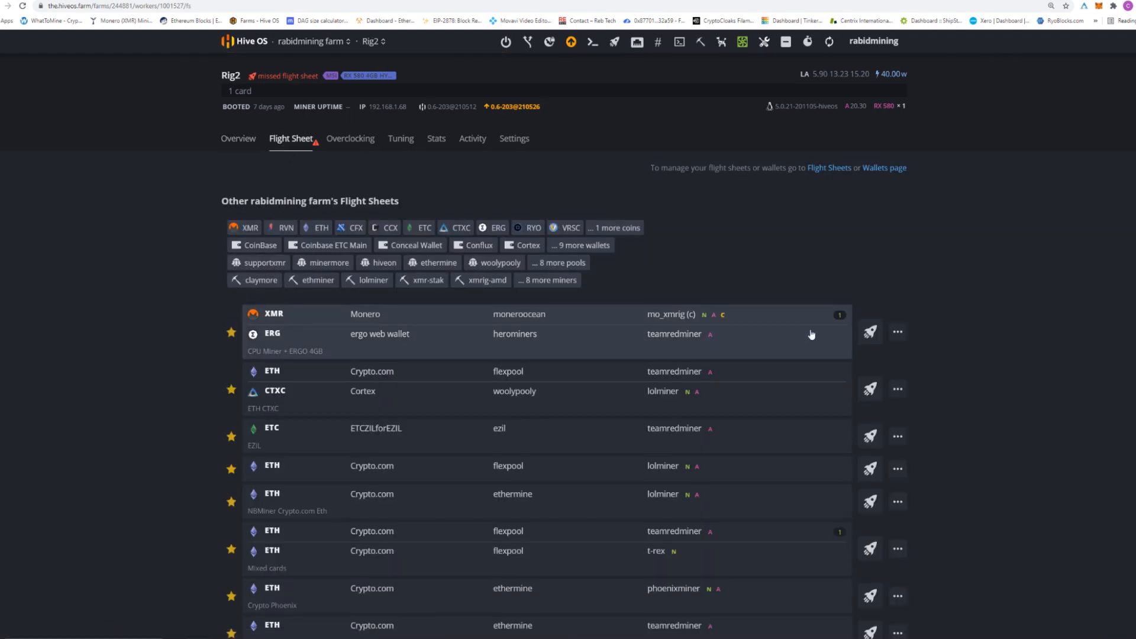
left_click(868, 332)
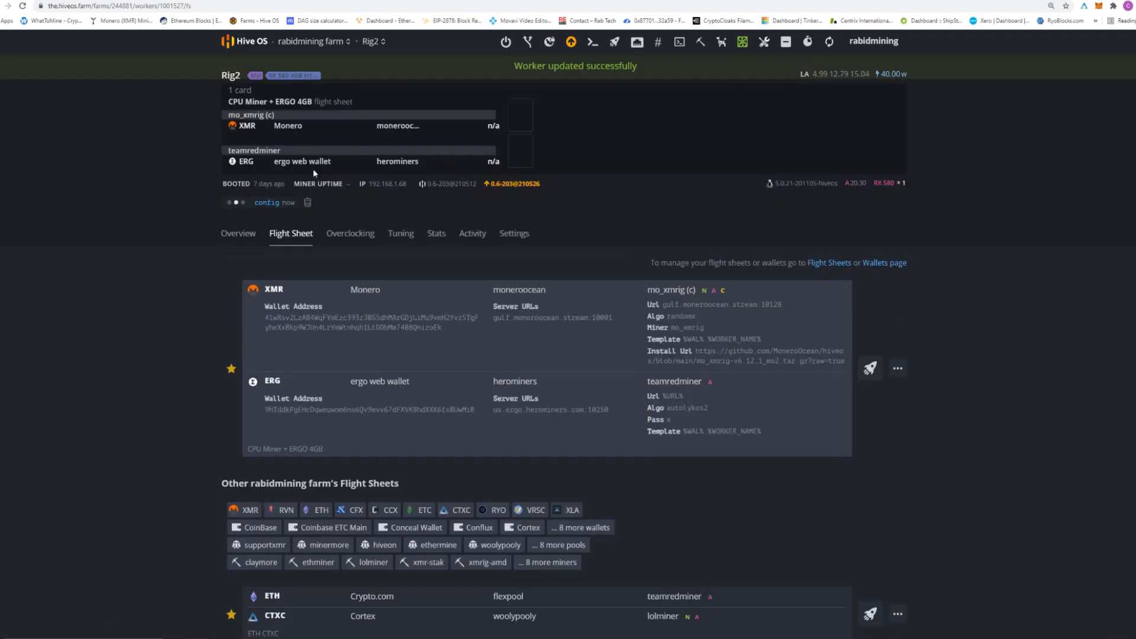
Check the farm's worker list and the overviews of Rig1, Rabid Mining and Rig2 for mining status and hash rates
left_click(314, 41)
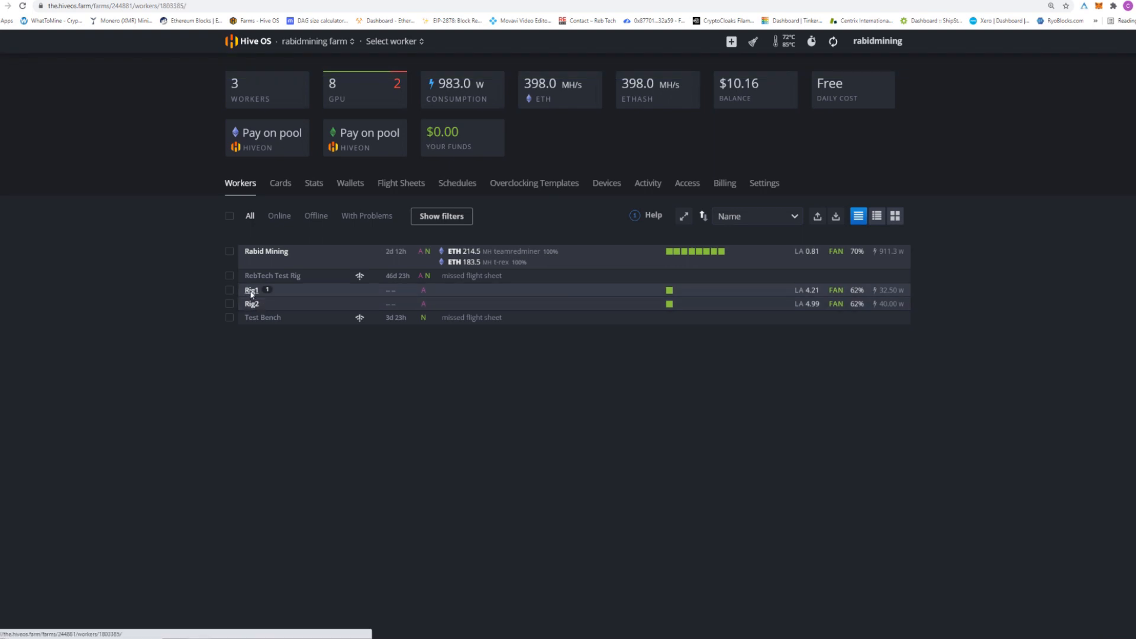
left_click(252, 290)
left_click(339, 195)
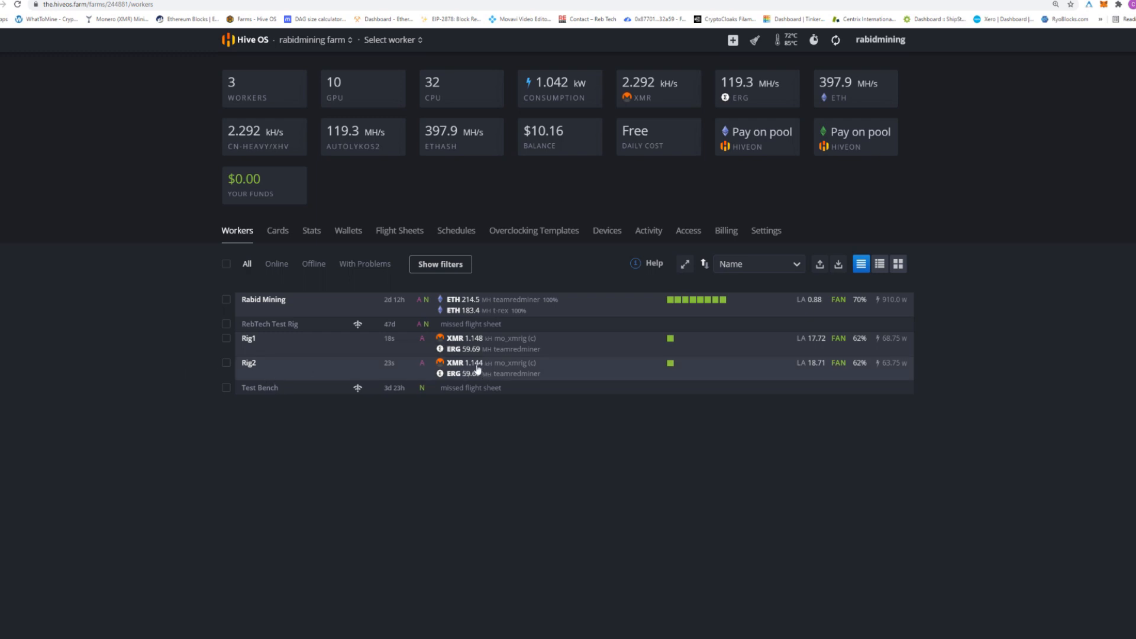
left_click(278, 306)
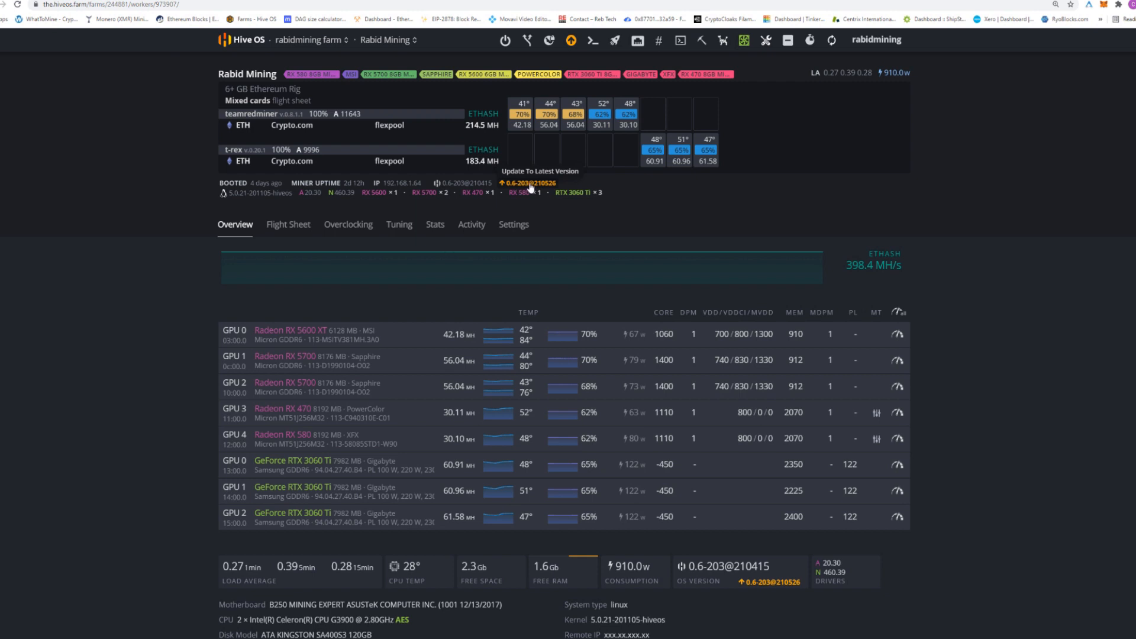
left_click(308, 39)
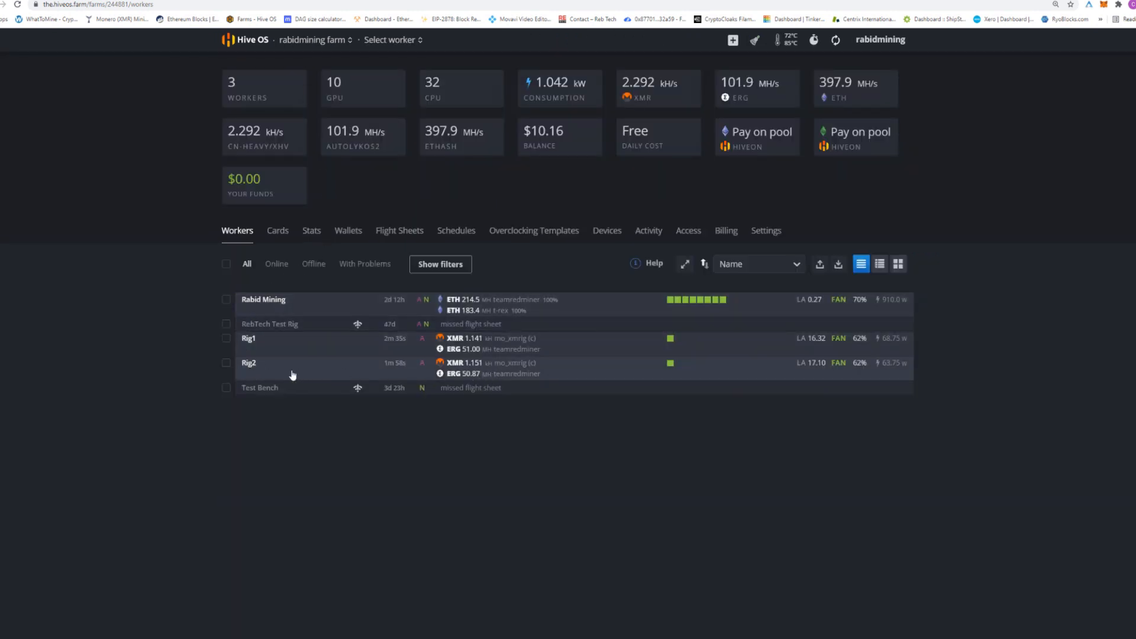
left_click(249, 365)
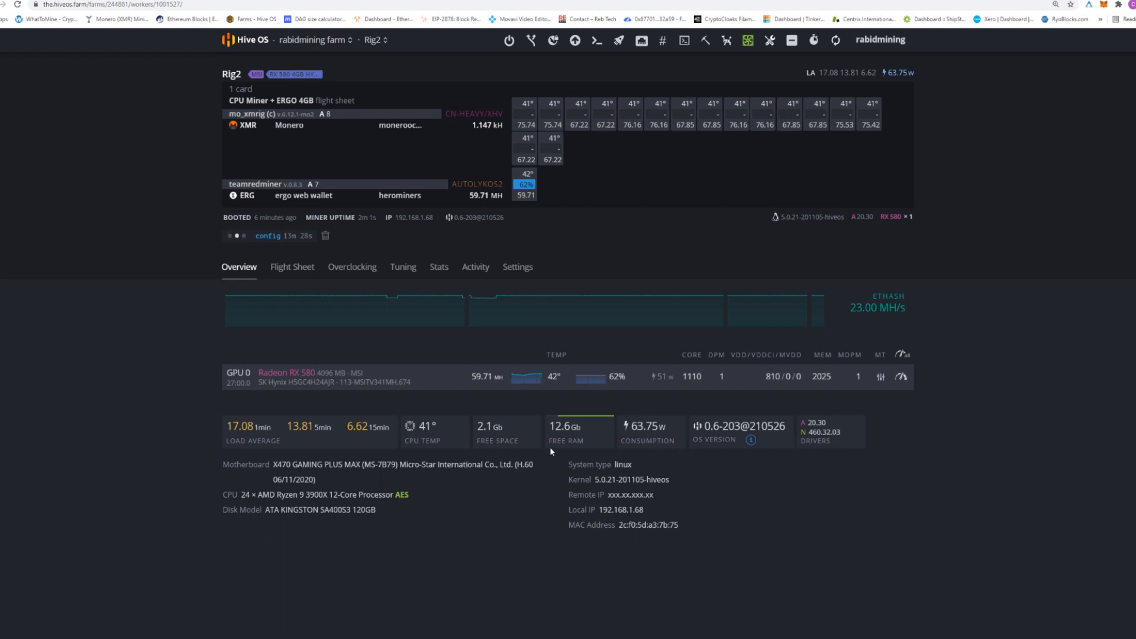
left_click(305, 43)
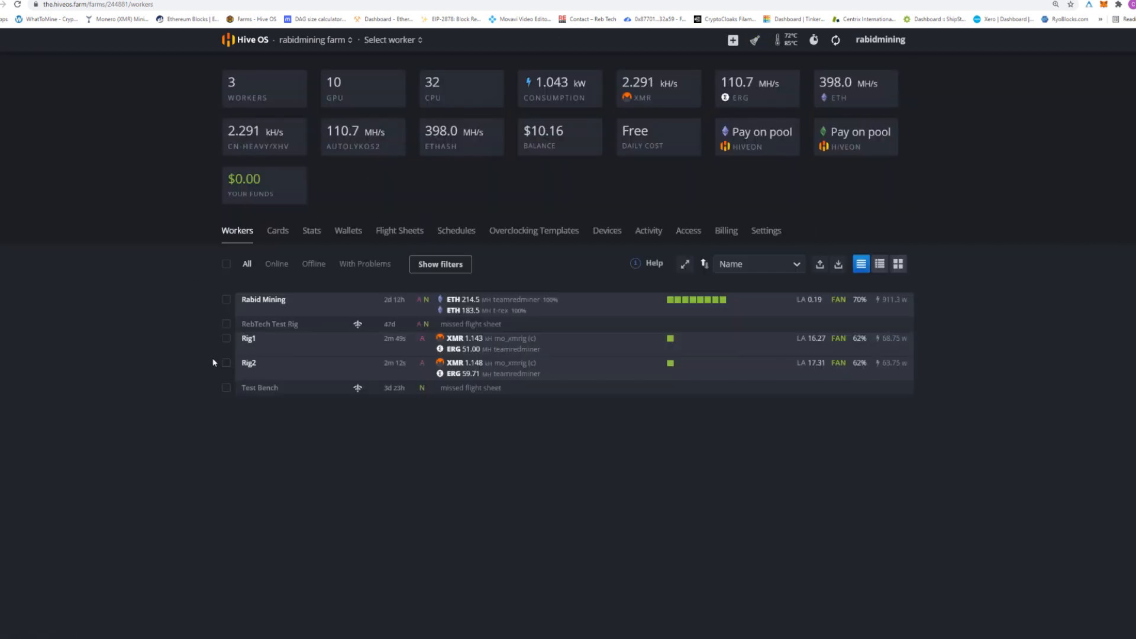
left_click(252, 343)
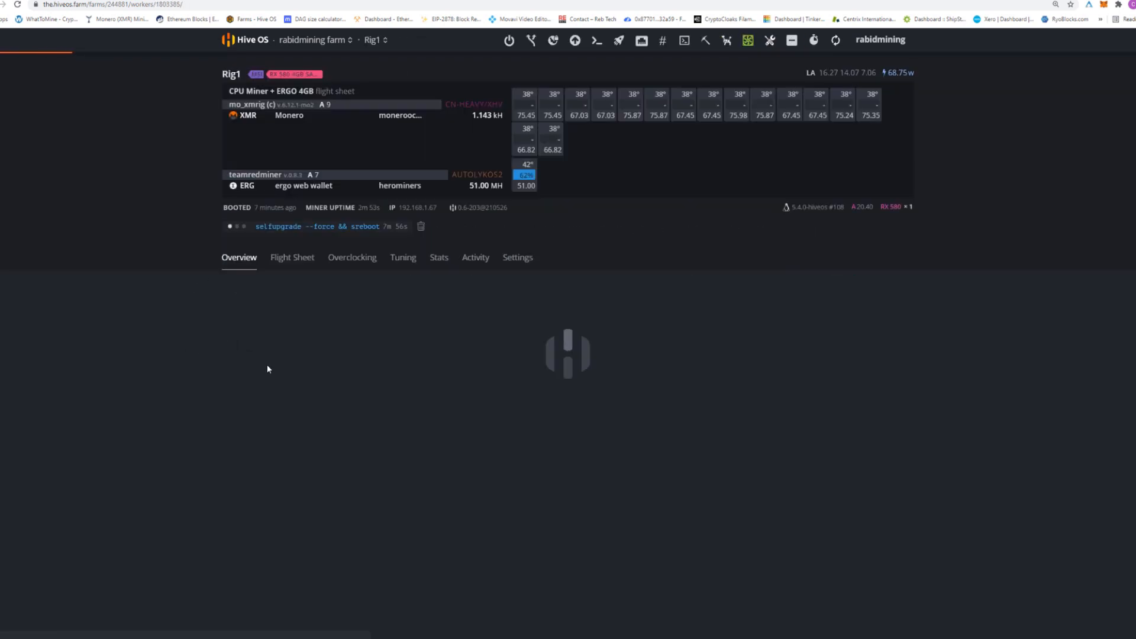
left_click(314, 42)
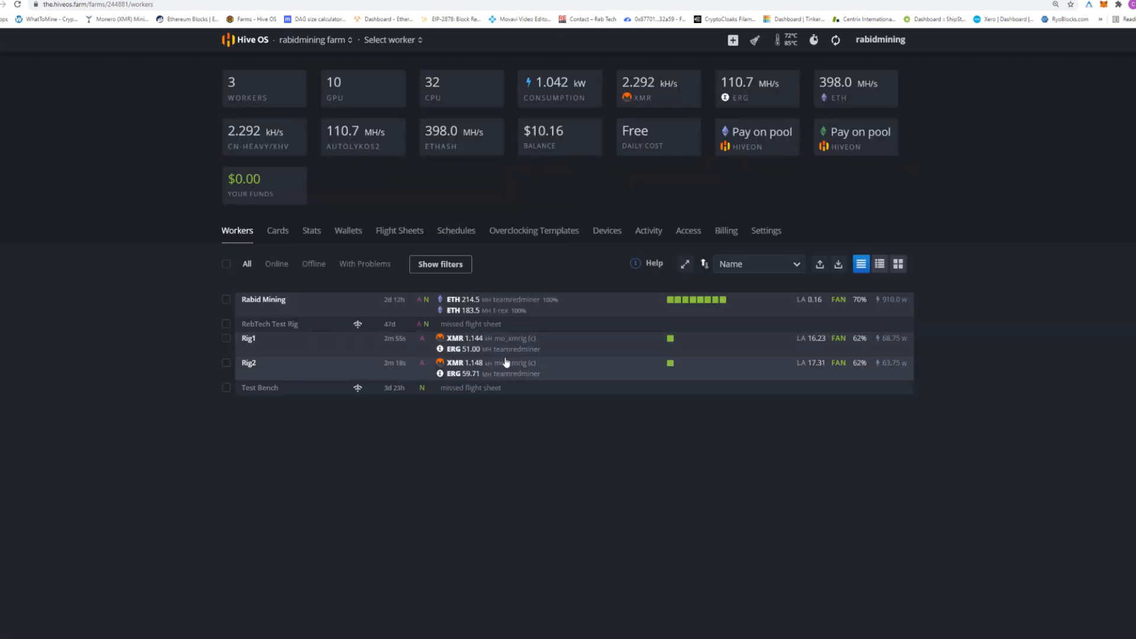
Switch to the HeroMiners Ergo pool site, look up the wallet address's stats and review its hash rates, estimated earnings and workers
key("ctrl+Tab")
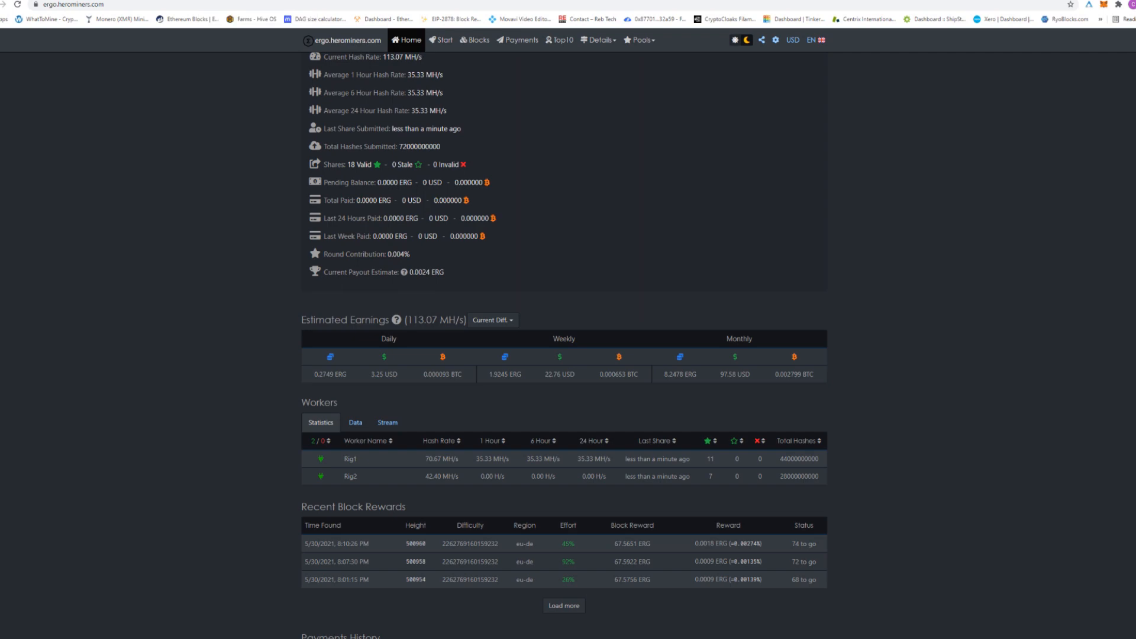
scroll(242, 247, "up", 7)
scroll(241, 261, "down", 2)
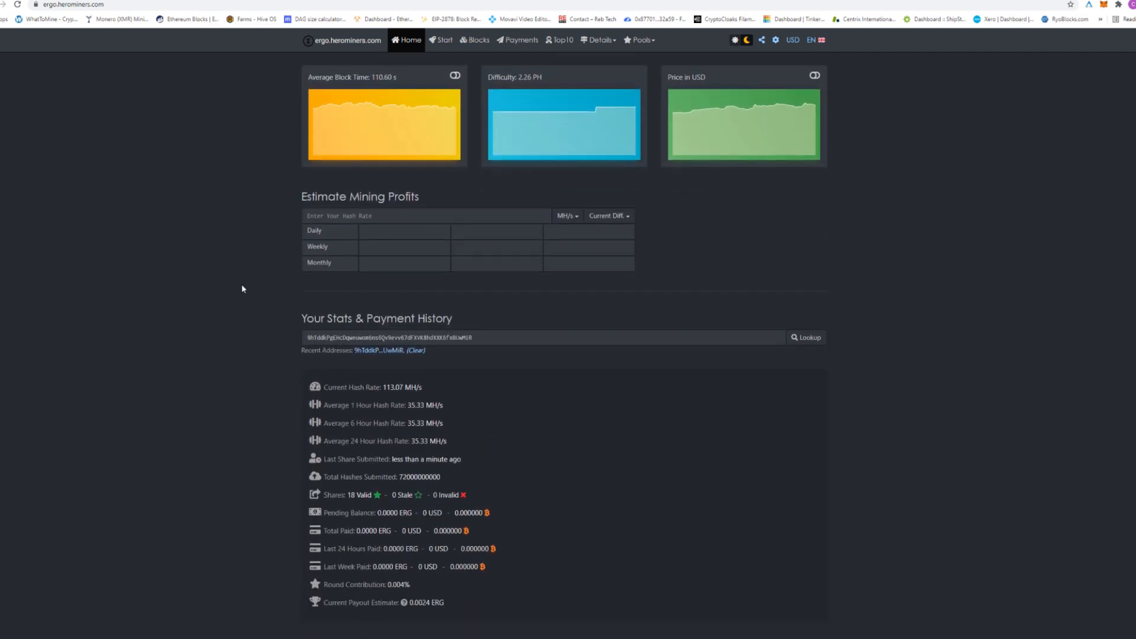
left_click(802, 338)
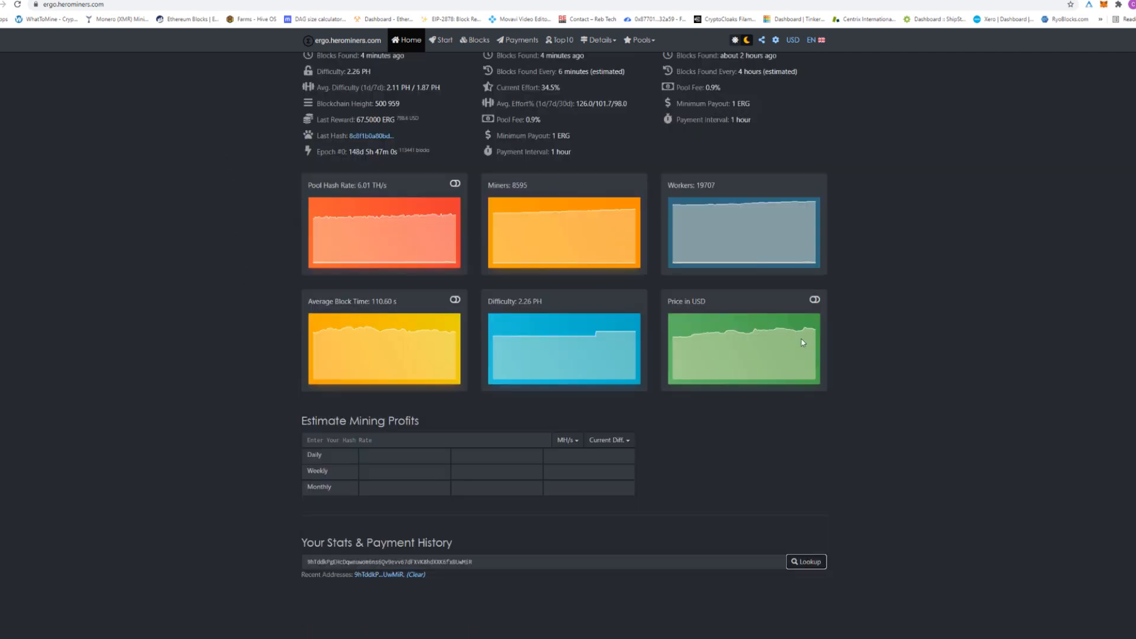
scroll(225, 327, "down", 7)
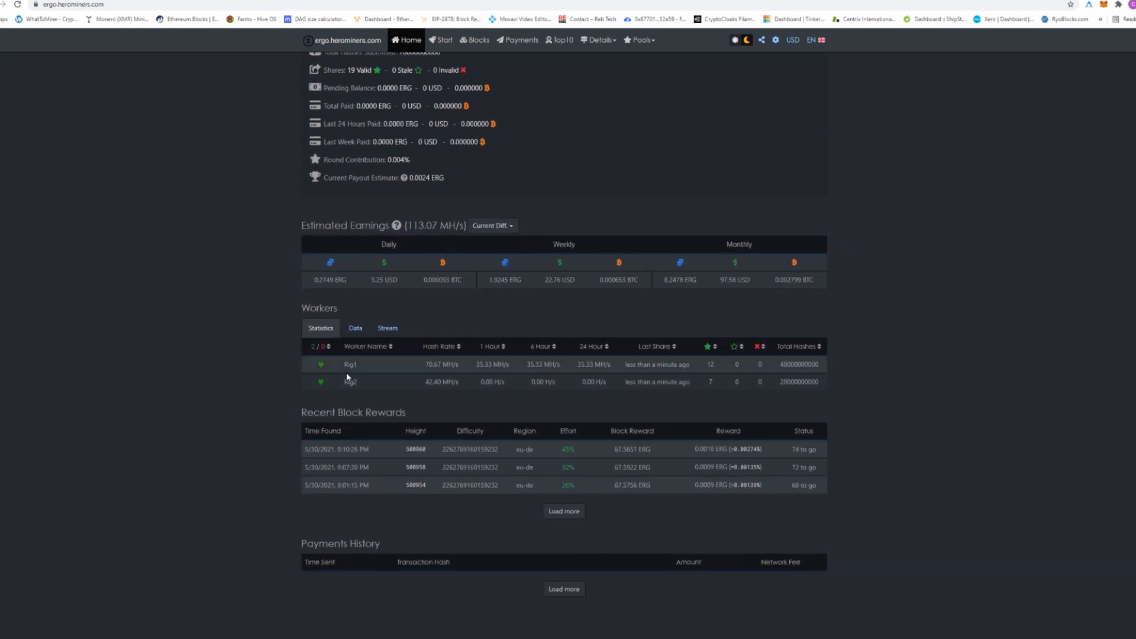
scroll(282, 383, "up", 7)
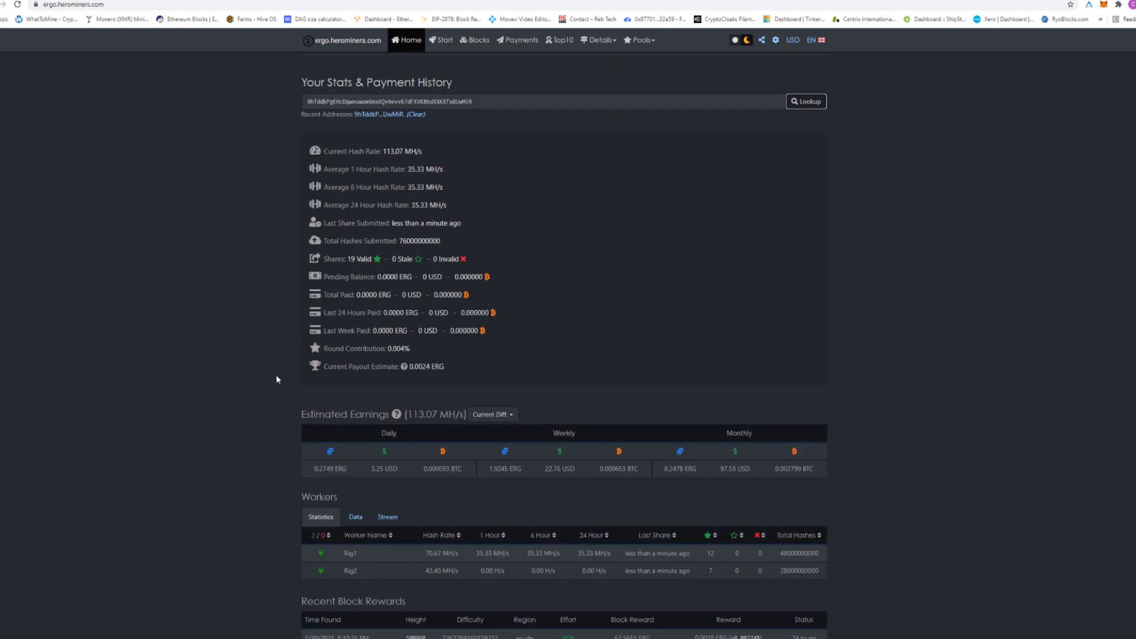
scroll(275, 379, "up", 7)
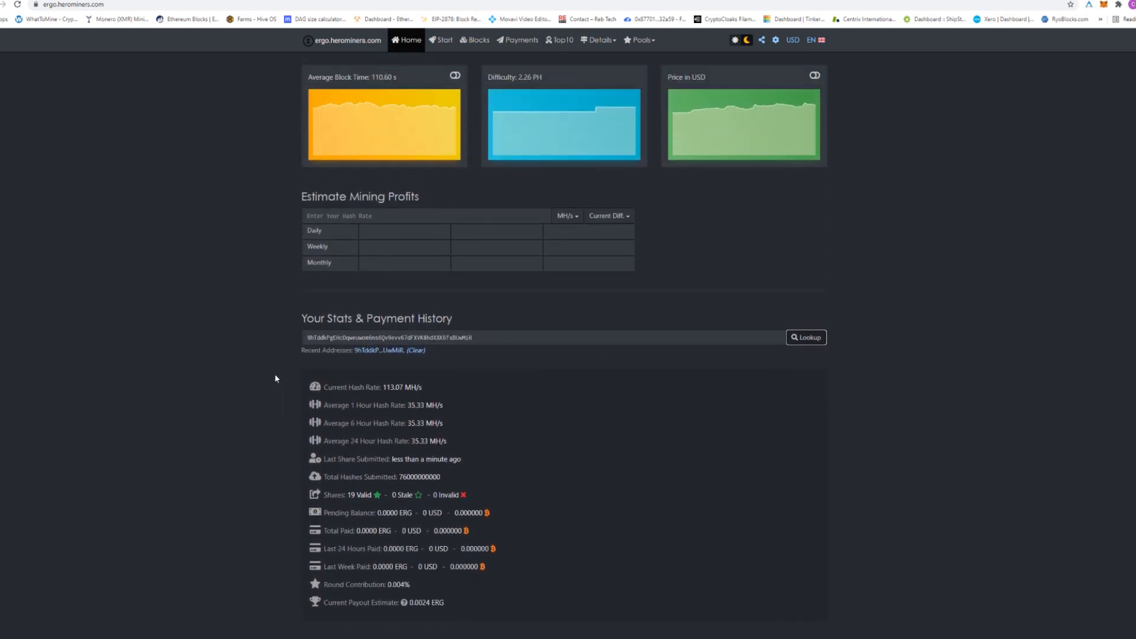
scroll(275, 378, "up", 2)
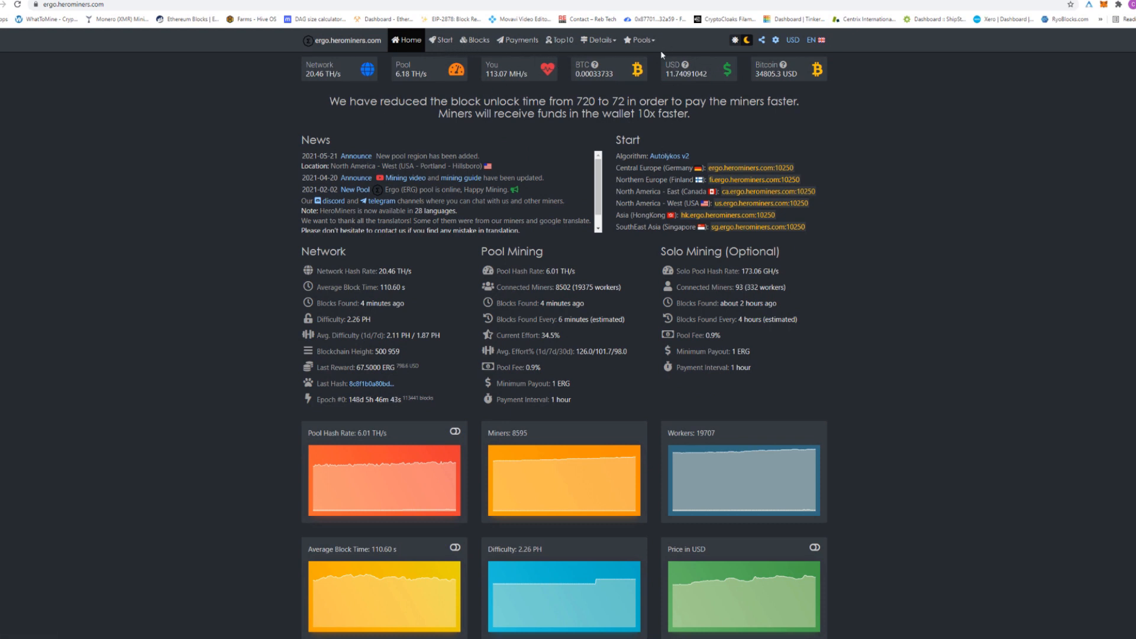
Compare the pool's mining stats for the wallet with WhatToMine's Ergo (ERG) profit estimate
left_click(646, 40)
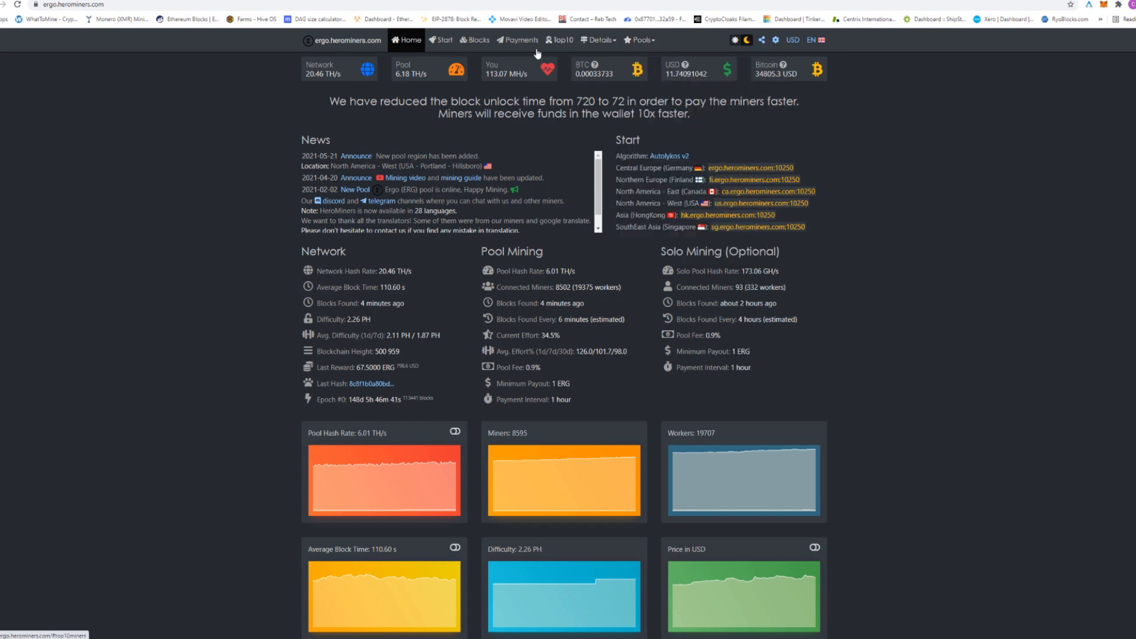
scroll(186, 265, "down", 5)
scroll(186, 265, "down", 10)
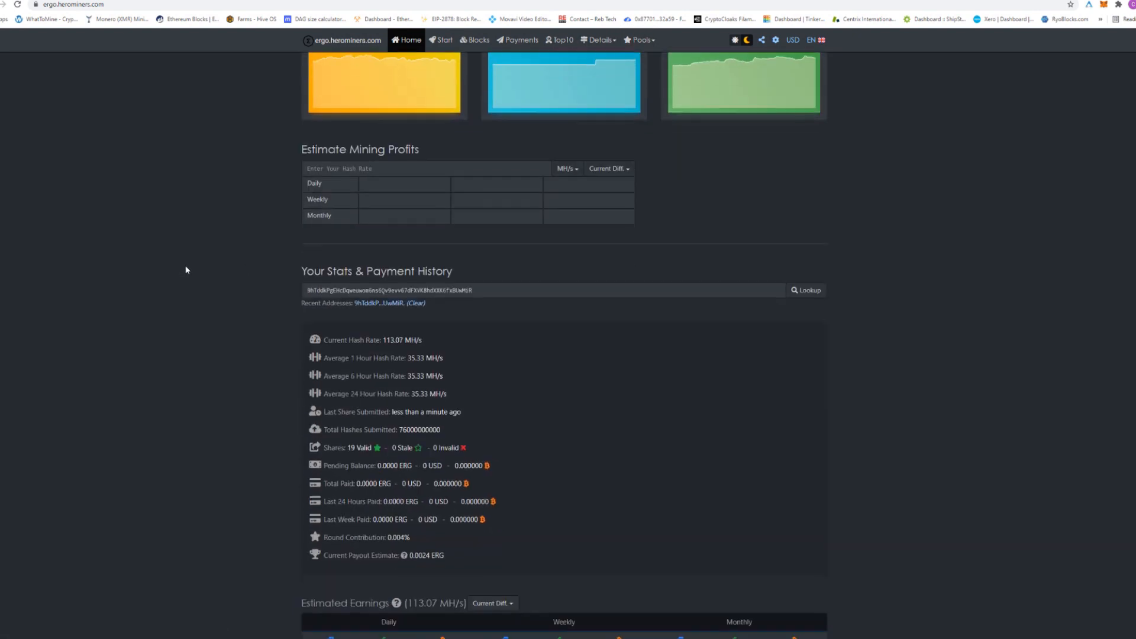
scroll(202, 163, "up", 3)
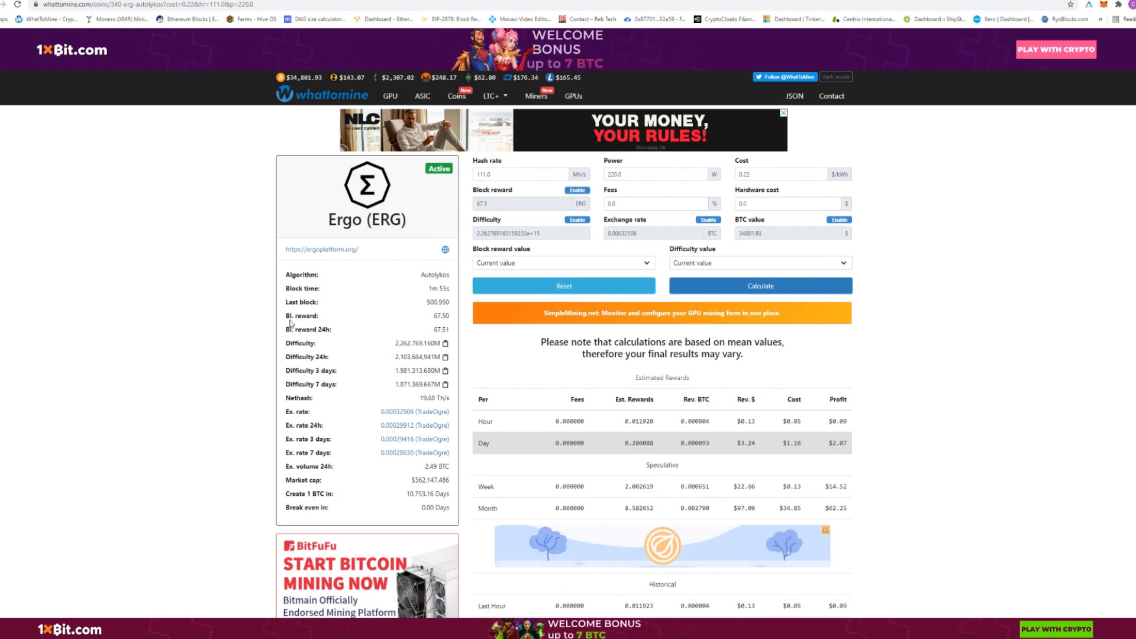
left_click(0, 5)
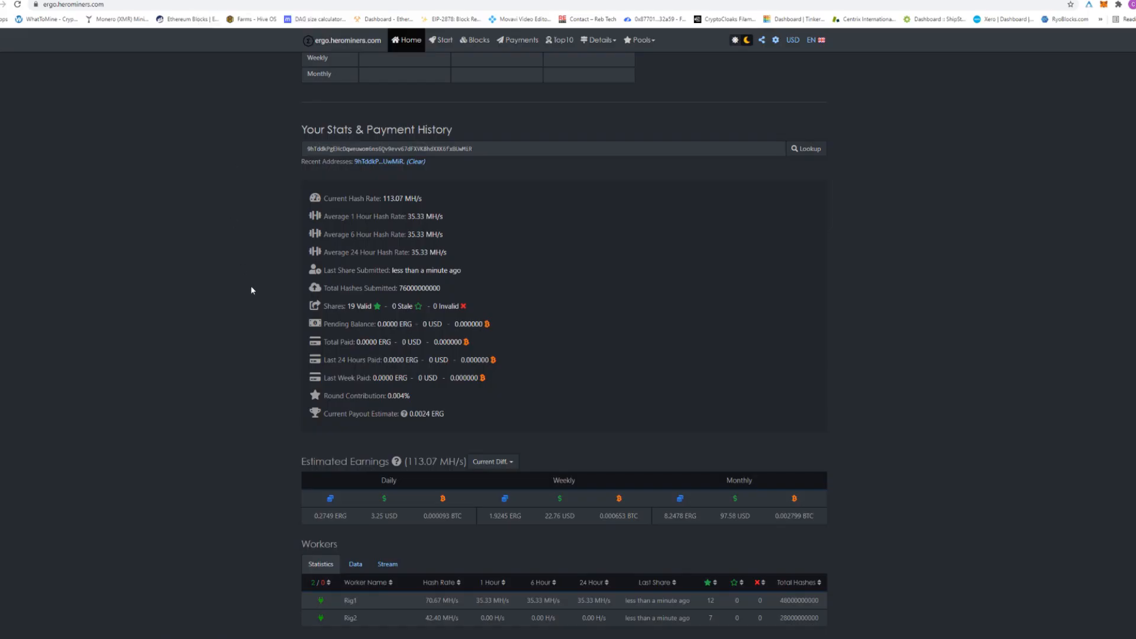
scroll(249, 290, "up", 10)
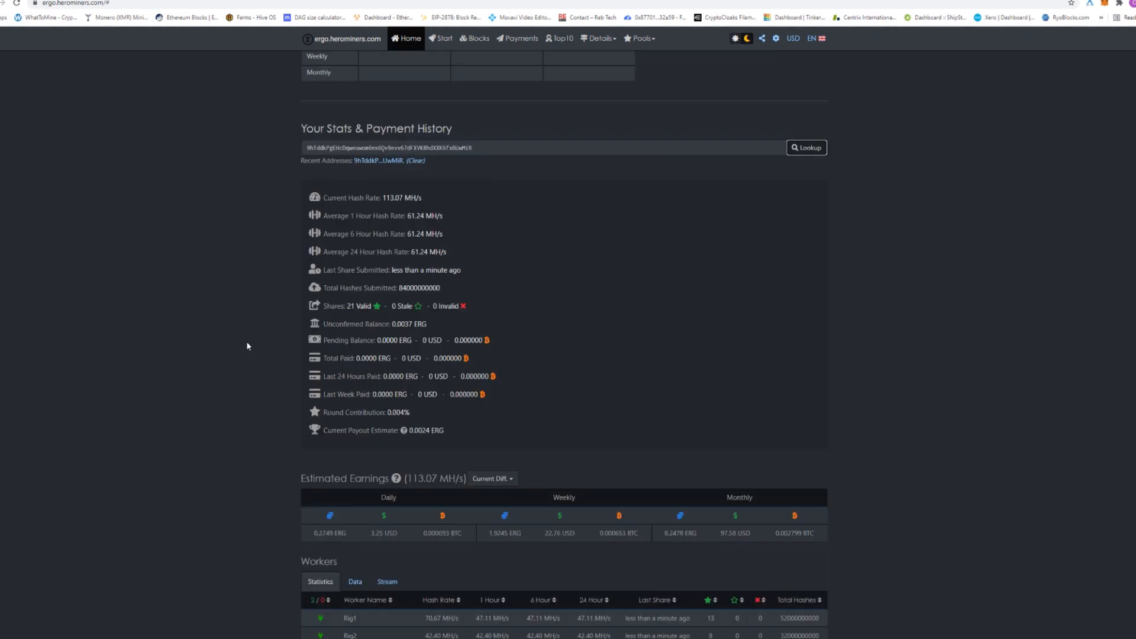
Enter 1.4 as the minimum payout in the pool settings and look over the miner IP and email notification fields
left_click(776, 38)
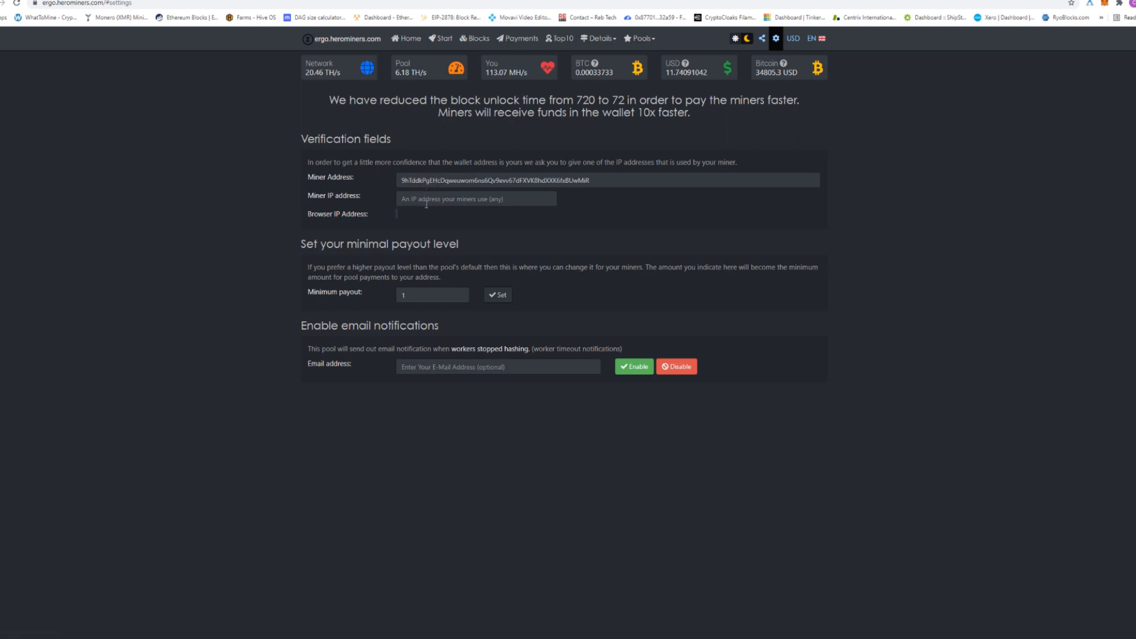
left_click(419, 300)
type("1.4")
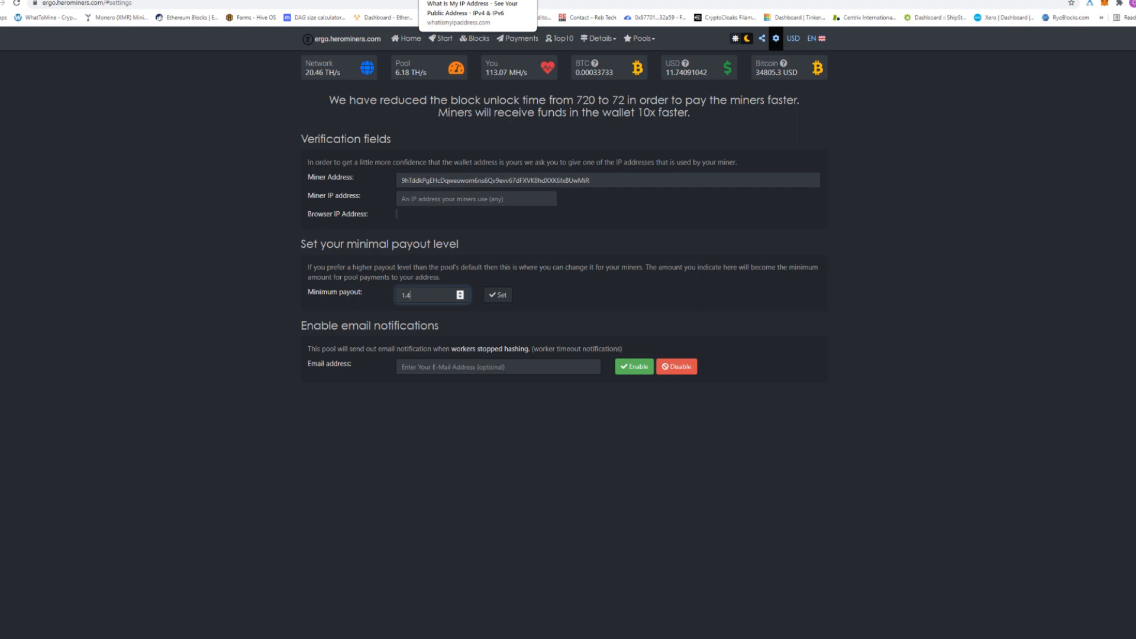
left_click(446, 204)
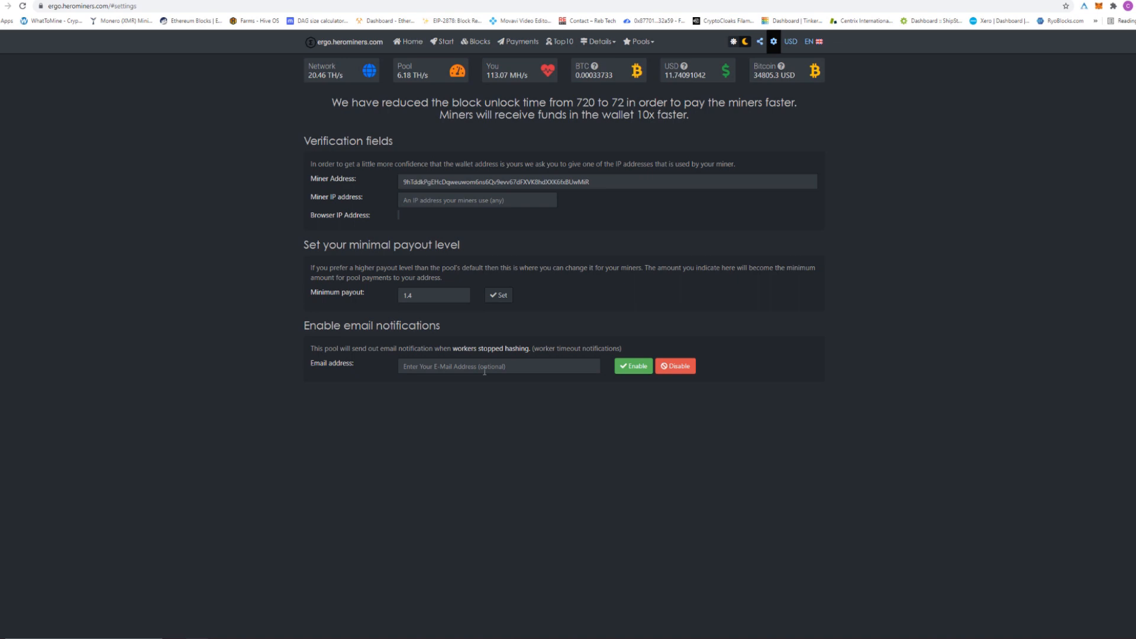
left_click(466, 371)
left_click(249, 366)
Return to the pool's home page, look up the wallet address again and examine its balances, workers and recent block rewards
left_click(413, 43)
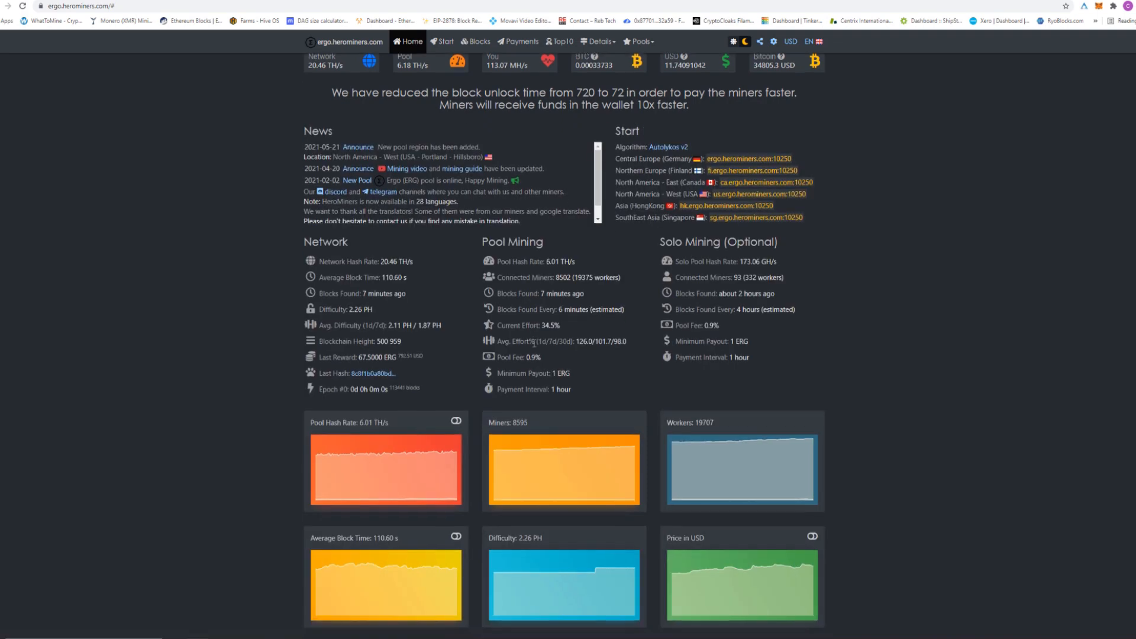
scroll(533, 347, "down", 7)
left_click(806, 385)
scroll(329, 411, "down", 7)
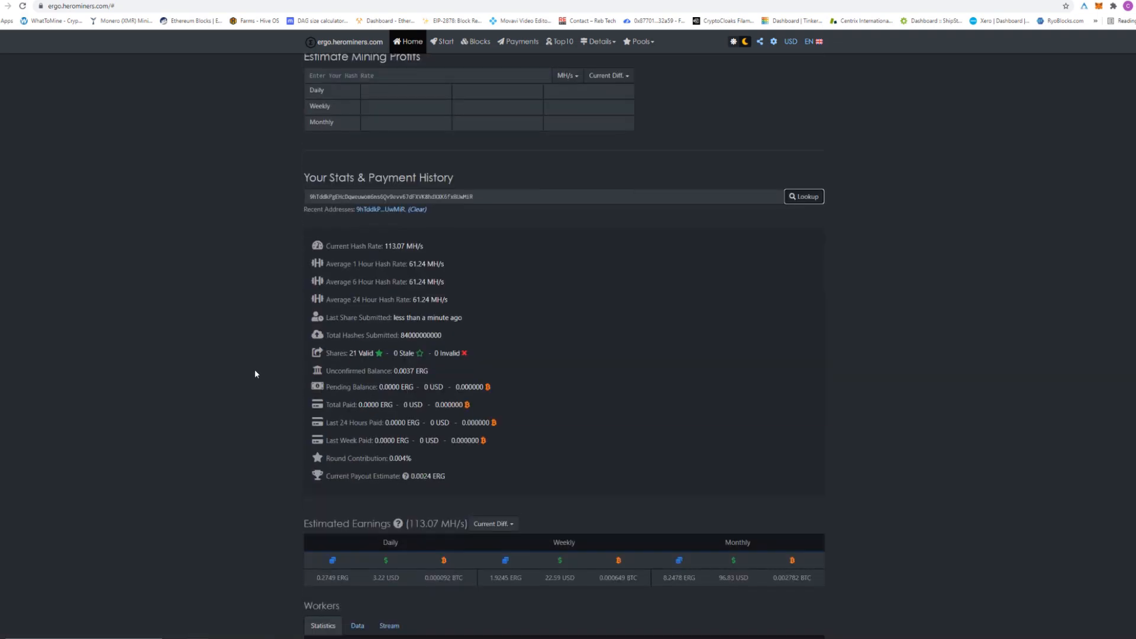
scroll(255, 374, "down", 5)
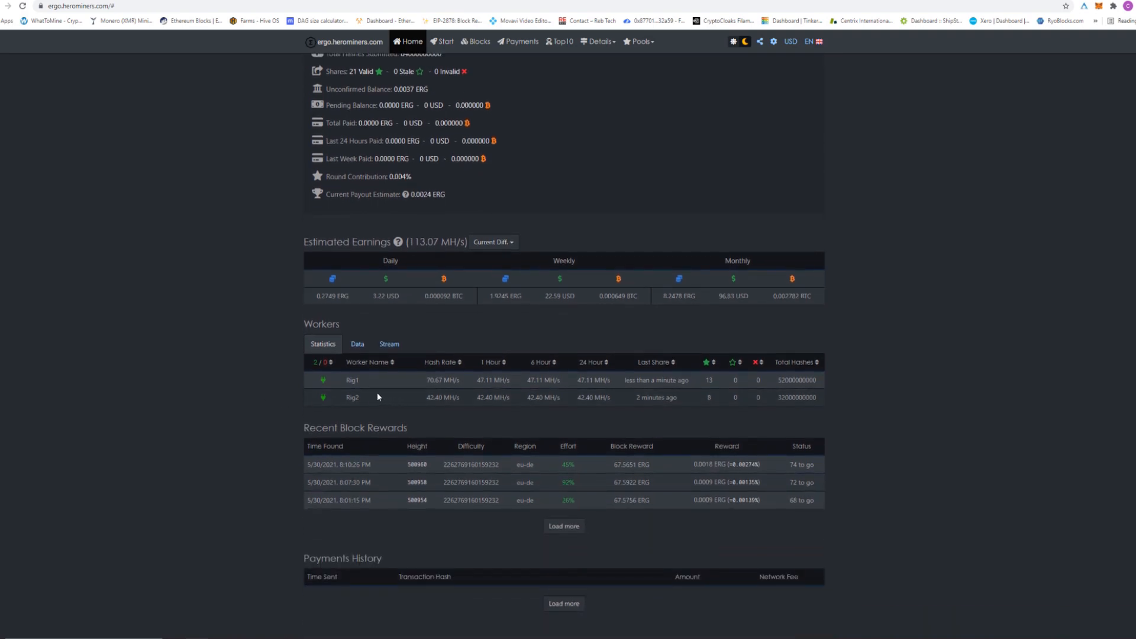
scroll(255, 378, "up", 10)
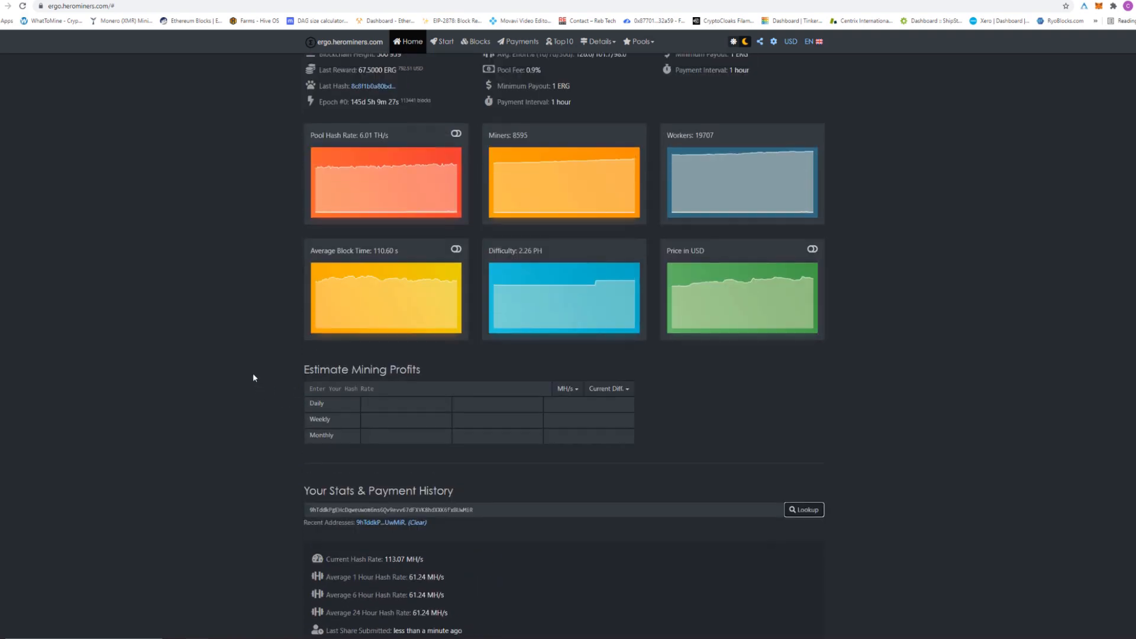